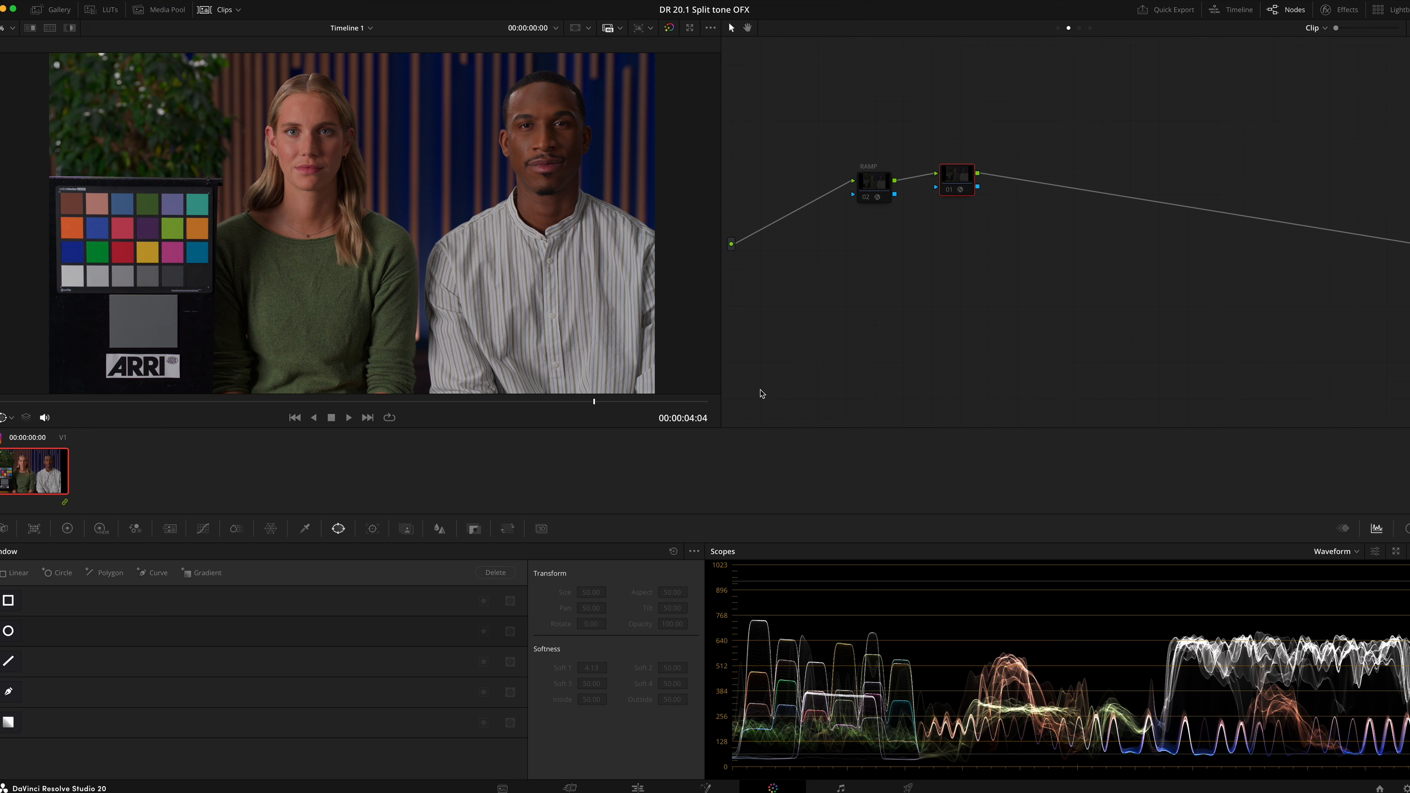
Open the custom curves, nudge two curve points, and inspect the red, blue and green channel curves
click(203, 528)
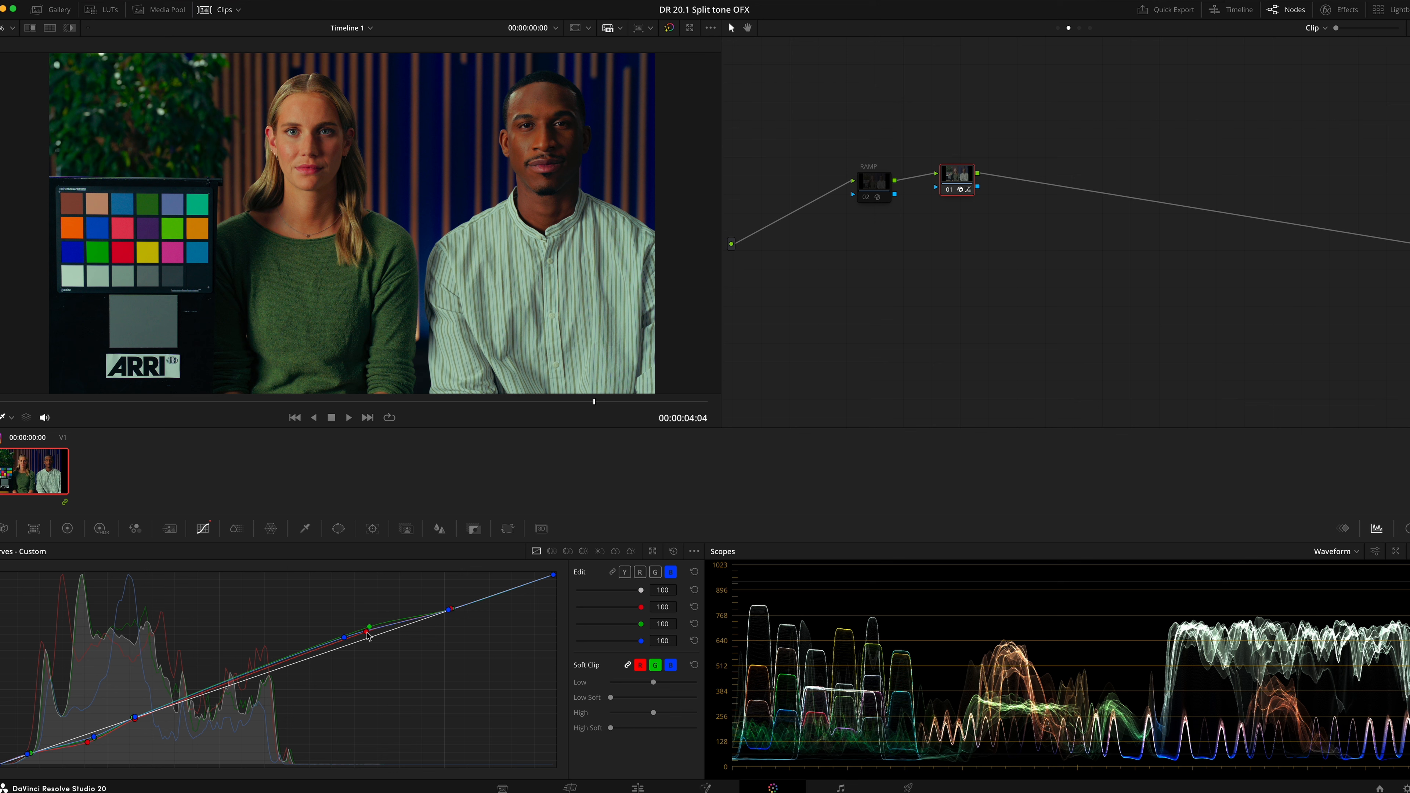
drag(367, 634, 369, 629)
mouse_move(452, 609)
mouse_down()
mouse_move(491, 605)
mouse_move(456, 621)
mouse_move(494, 602)
mouse_move(455, 624)
mouse_move(494, 601)
mouse_move(454, 616)
mouse_move(482, 591)
mouse_move(356, 645)
mouse_move(450, 591)
mouse_move(465, 615)
mouse_move(497, 596)
mouse_move(453, 620)
mouse_up()
click(640, 572)
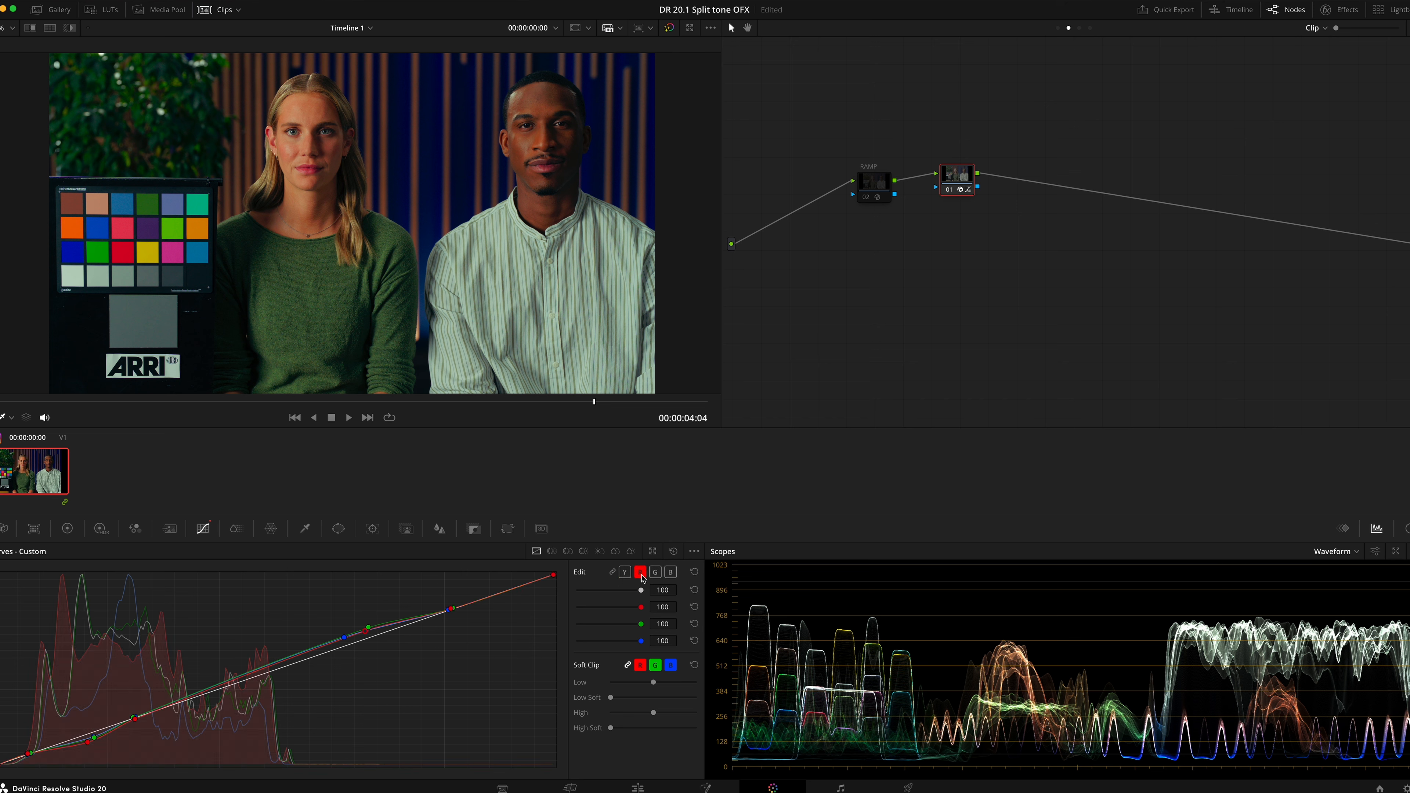
click(670, 572)
click(640, 572)
click(655, 572)
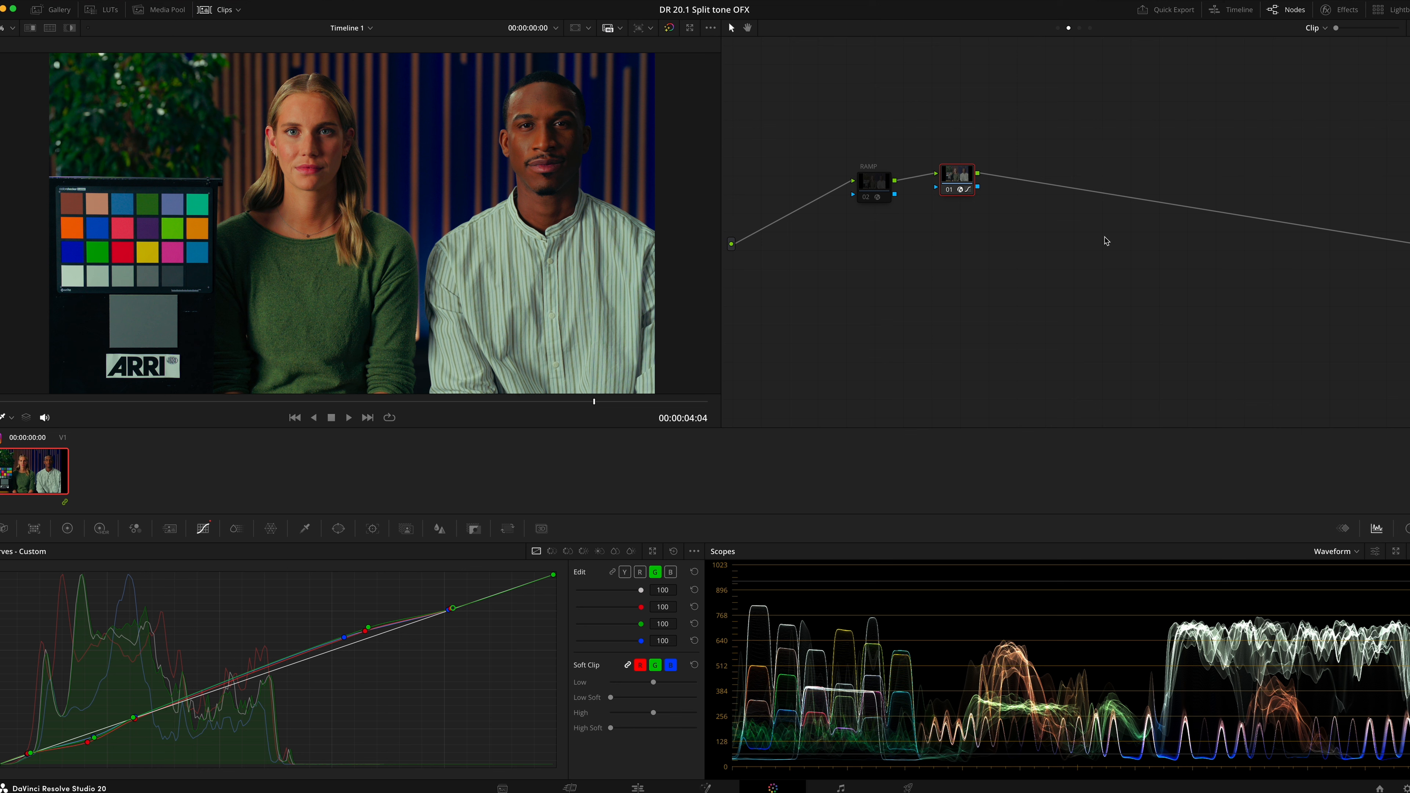
Reset the grade on the corrector node
right_click(954, 174)
click(998, 180)
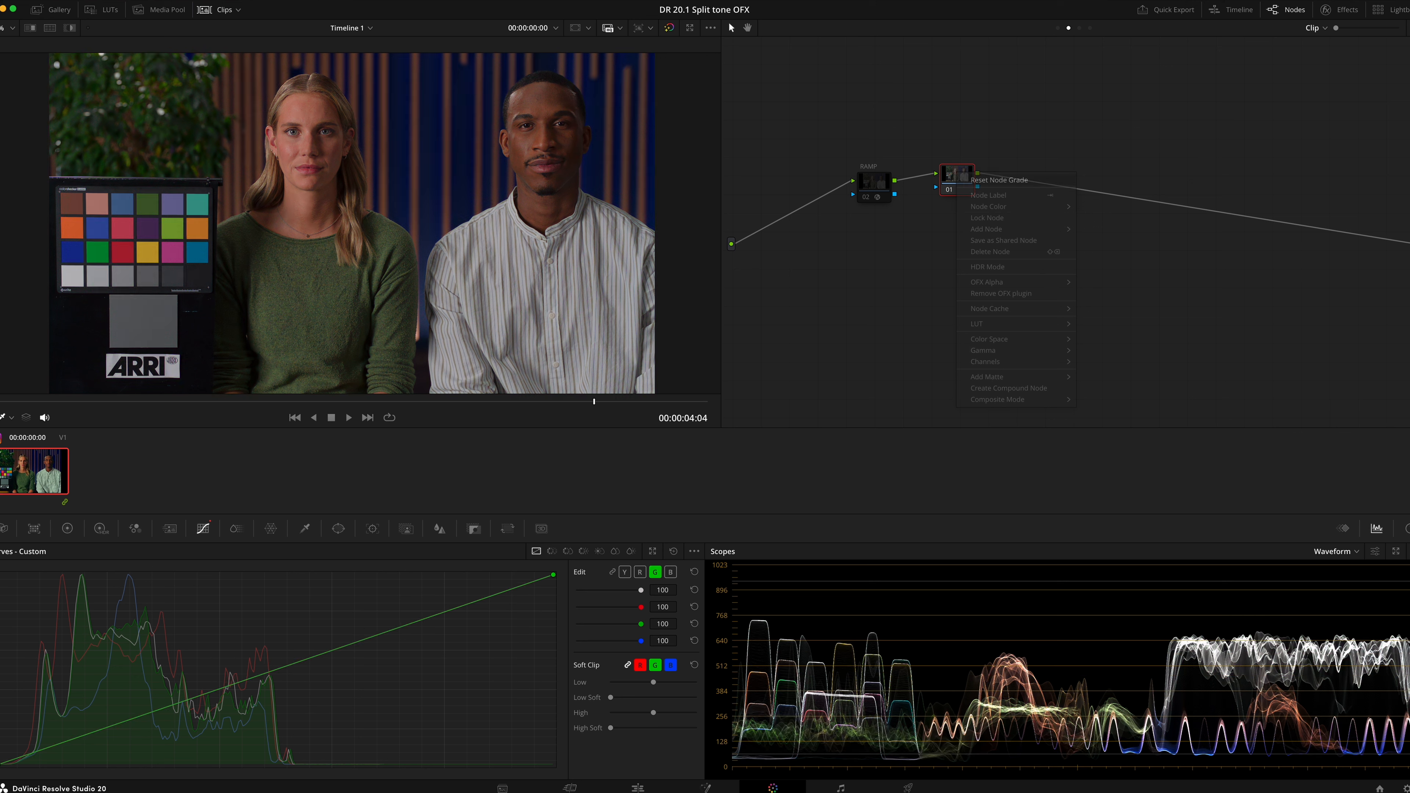
Search the effects library for Split Tone, apply it to the corrector node, and enable the RAMP node
click(1354, 16)
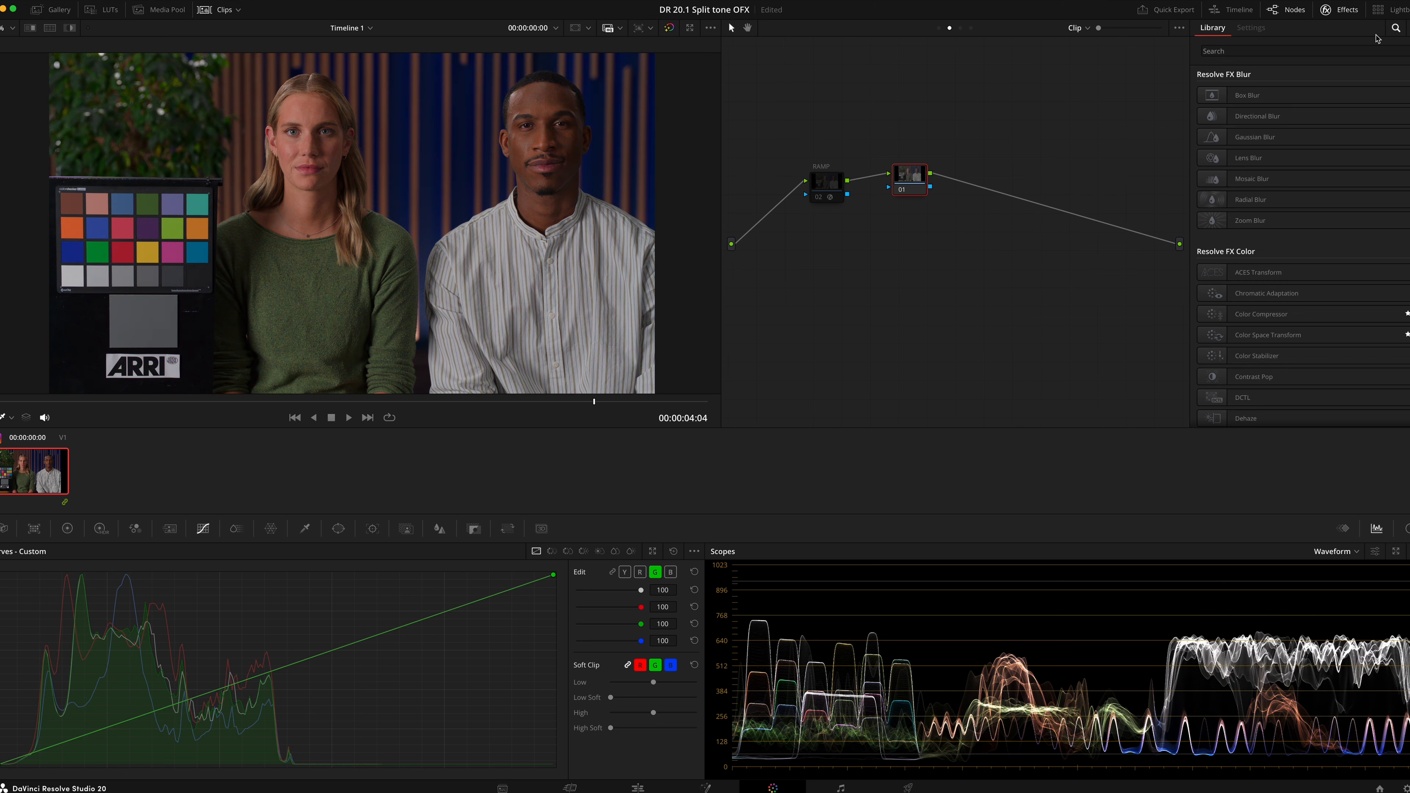
click(1342, 52)
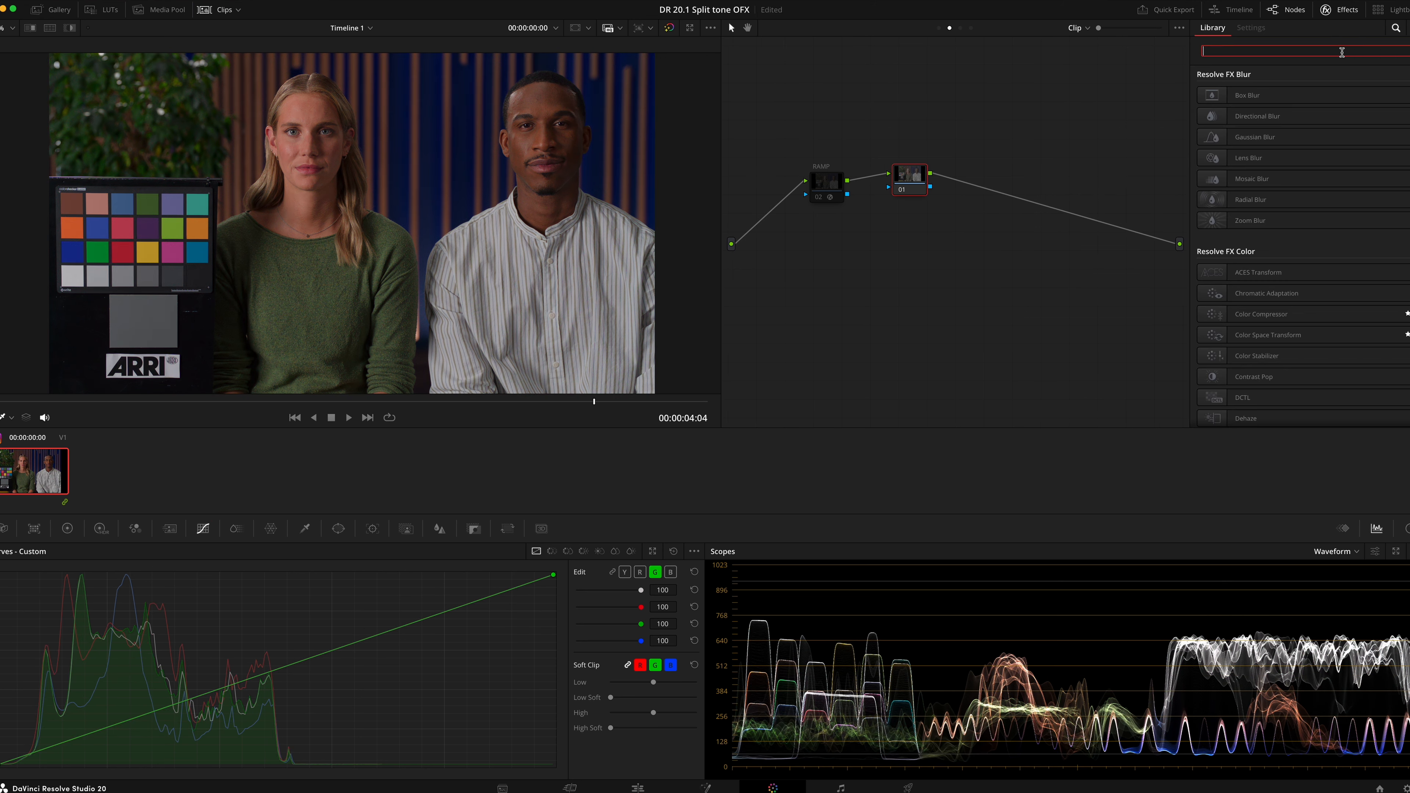
text(sp)
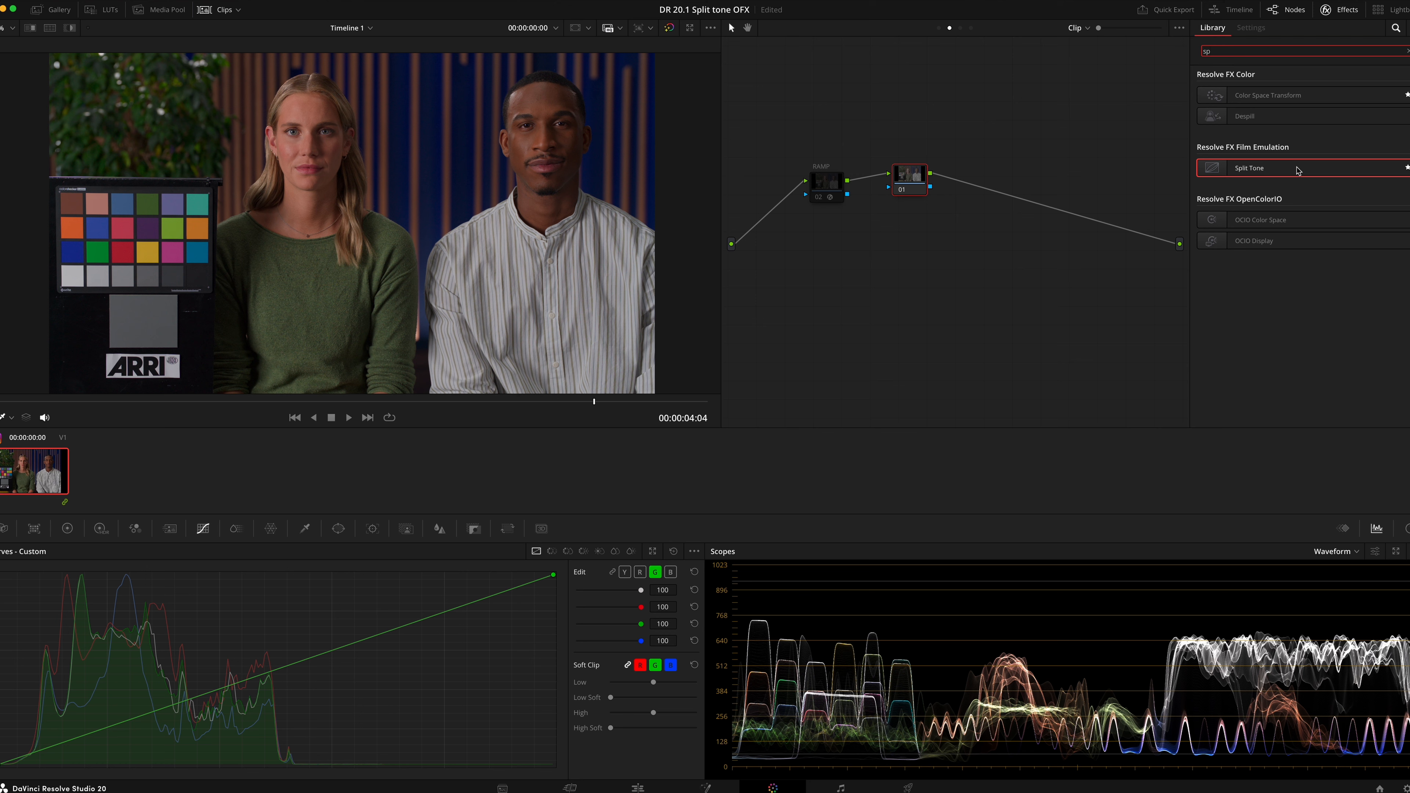
drag(1300, 167, 933, 181)
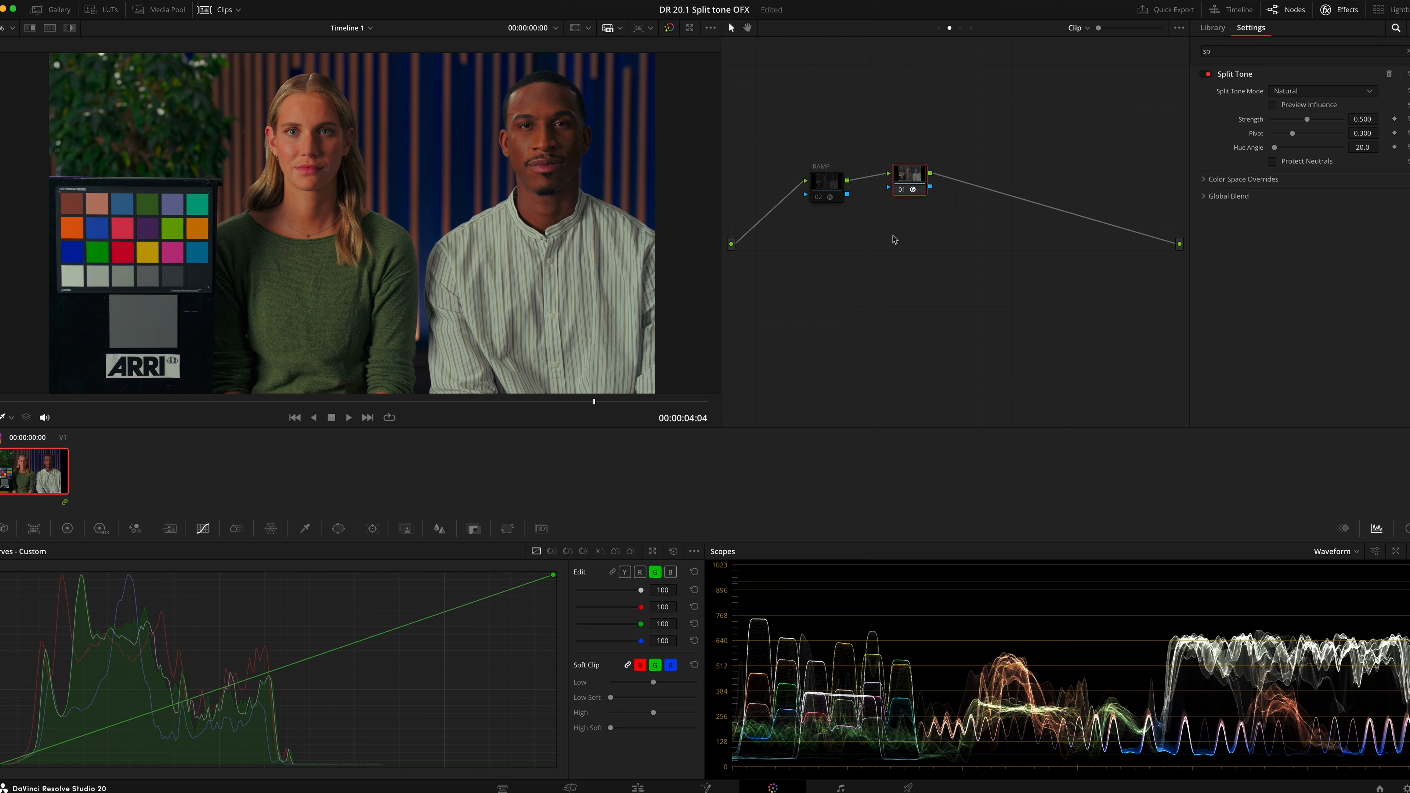
drag(789, 142, 956, 226)
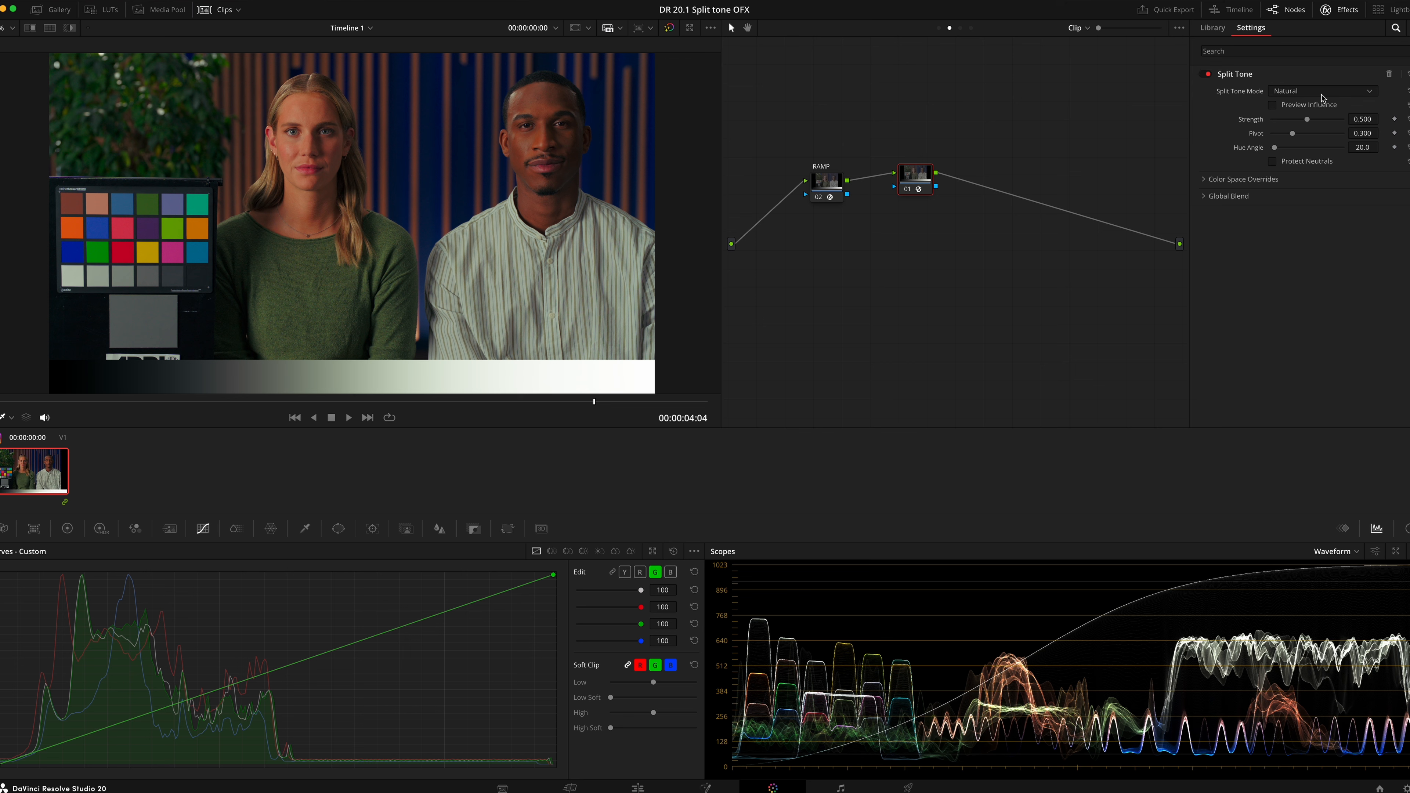
Compare the Strong and Natural split tone modes and toggle the corrector node off and on
click(1322, 91)
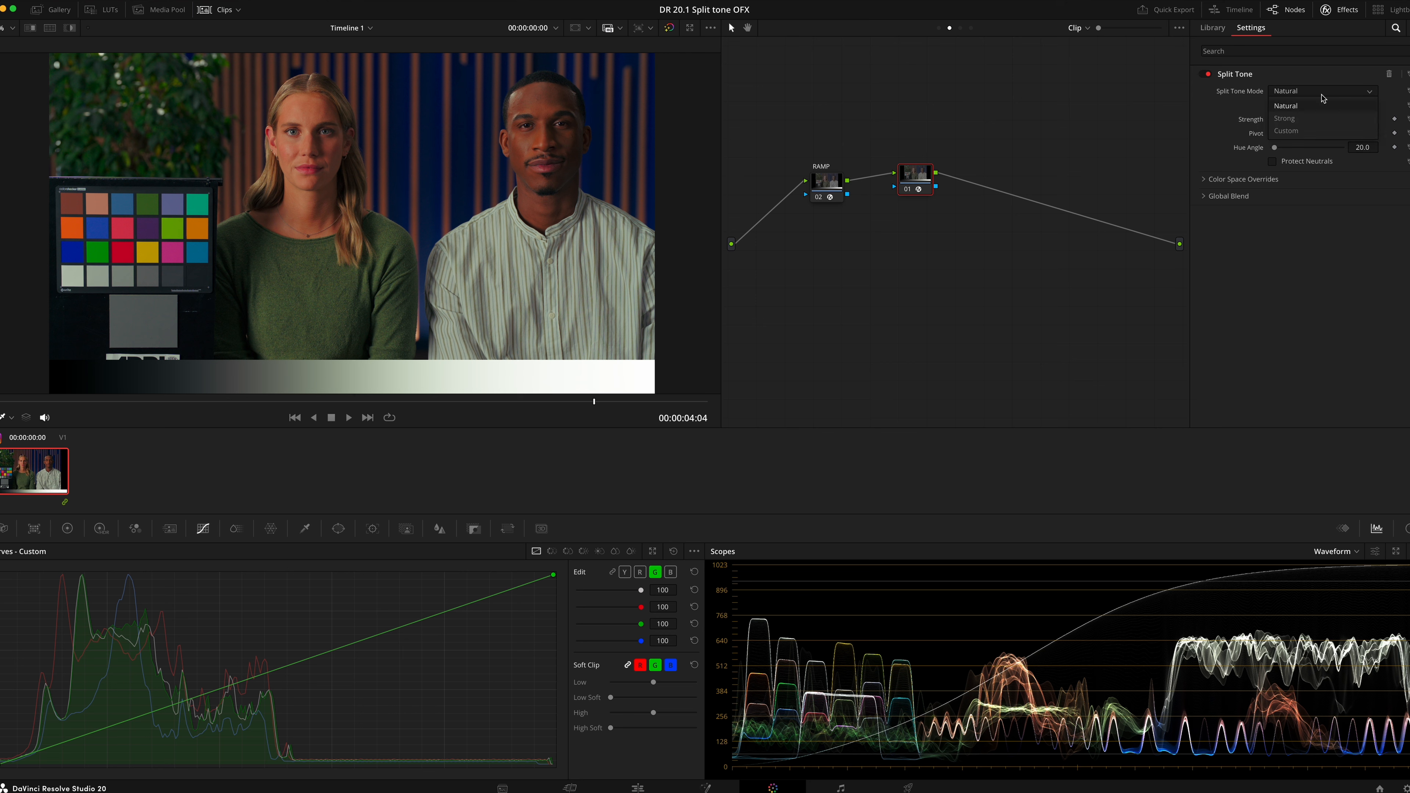
click(1279, 119)
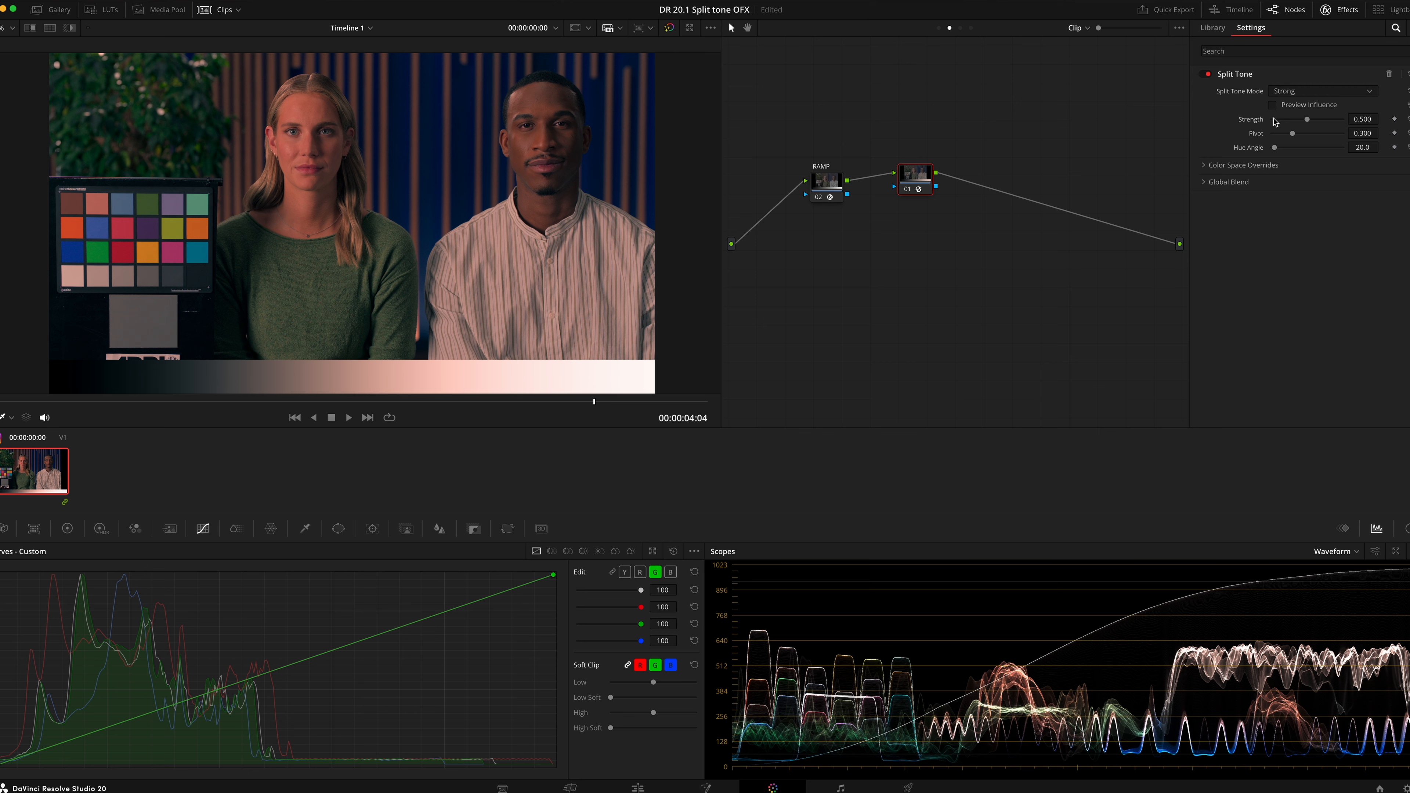
click(1324, 91)
click(1323, 102)
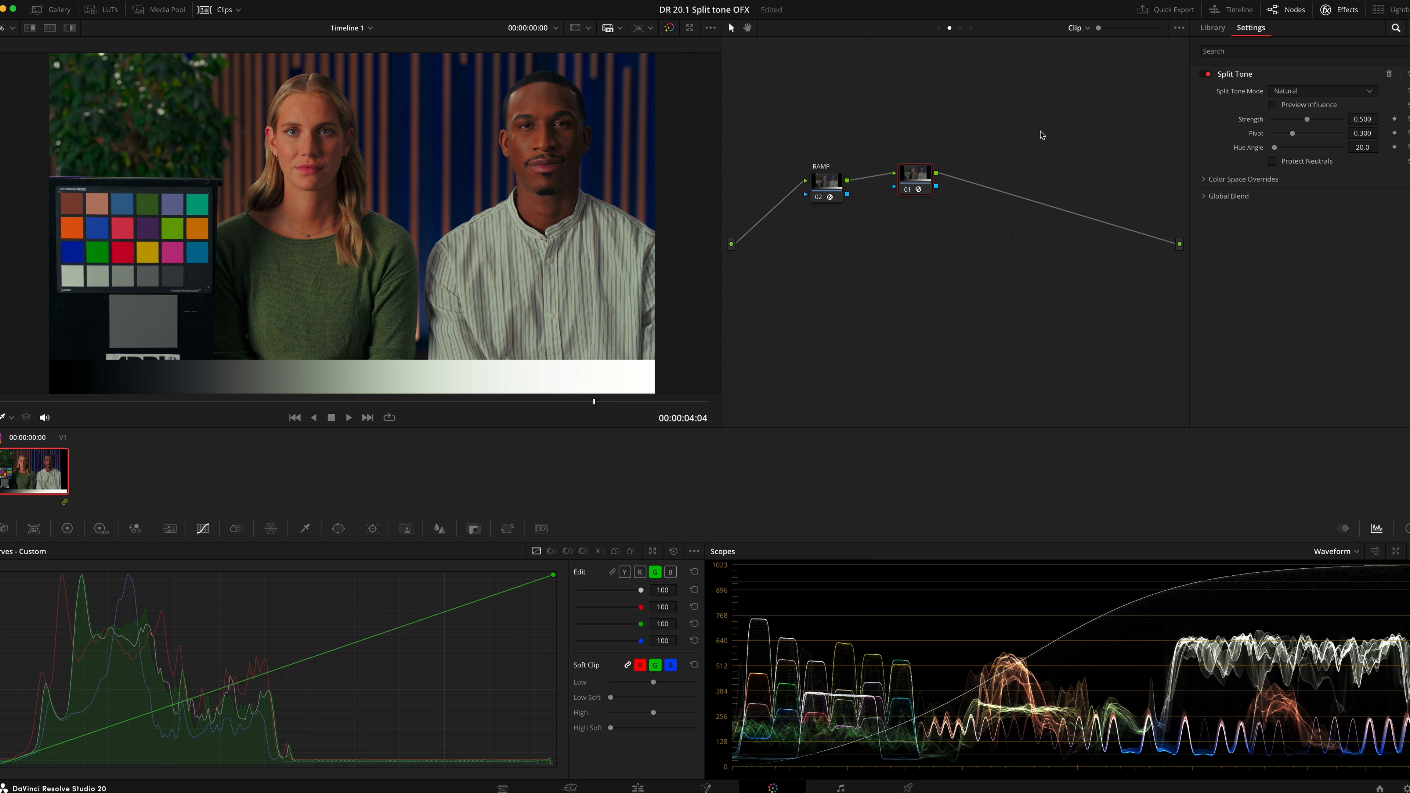
key(ctrl+d)
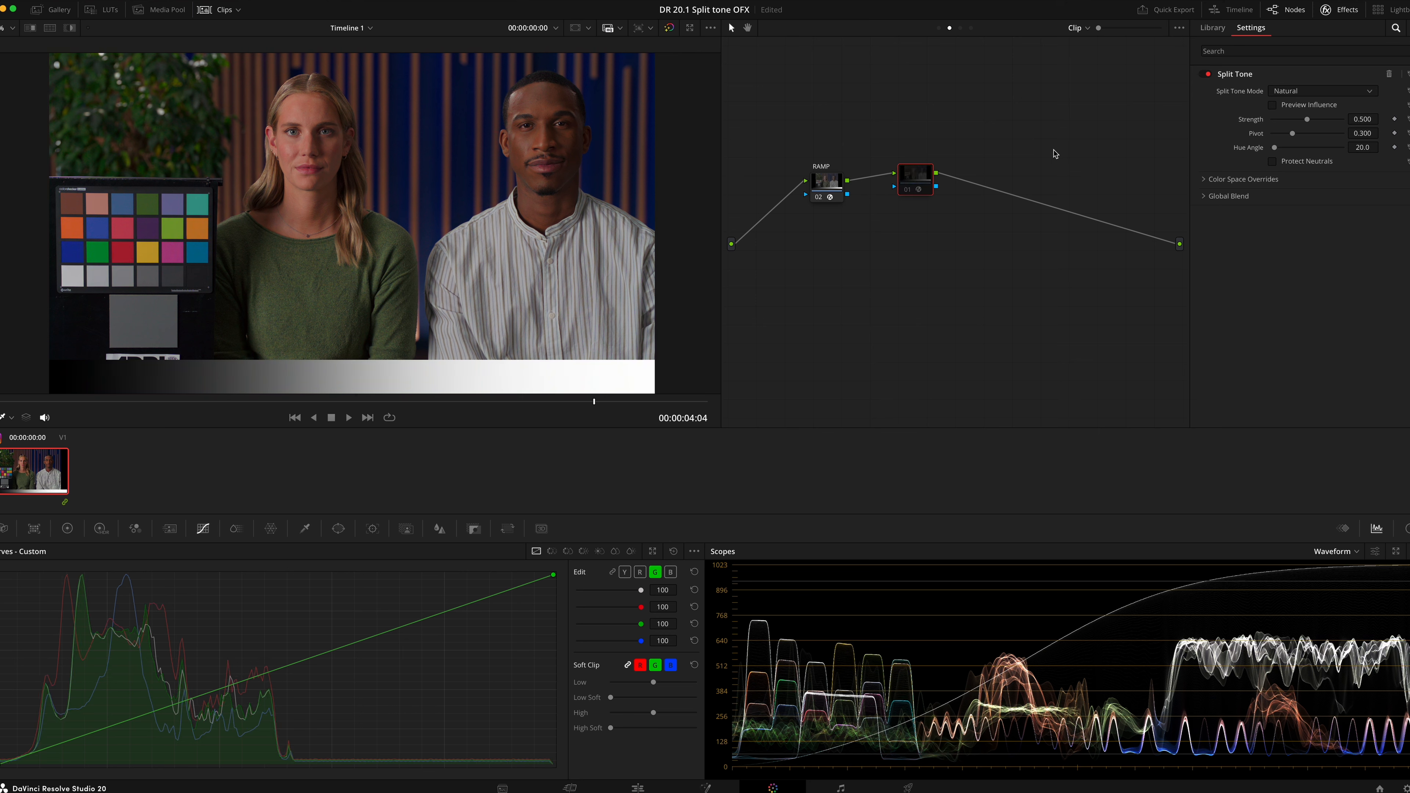
key(ctrl+d)
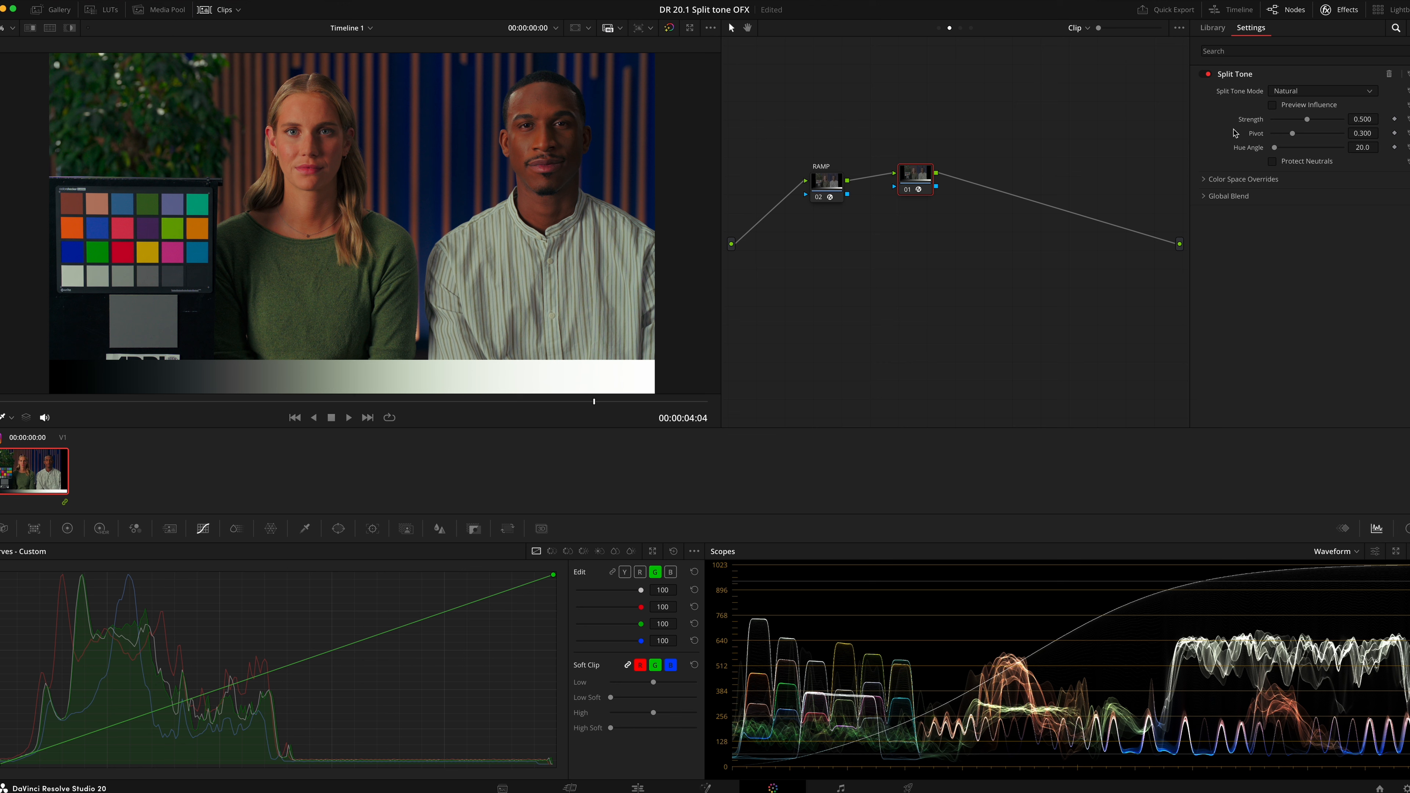
Save the project and set the Split Tone Pivot to 0.336
key(ctrl+s)
click(1356, 134)
text(.336)
key(Return)
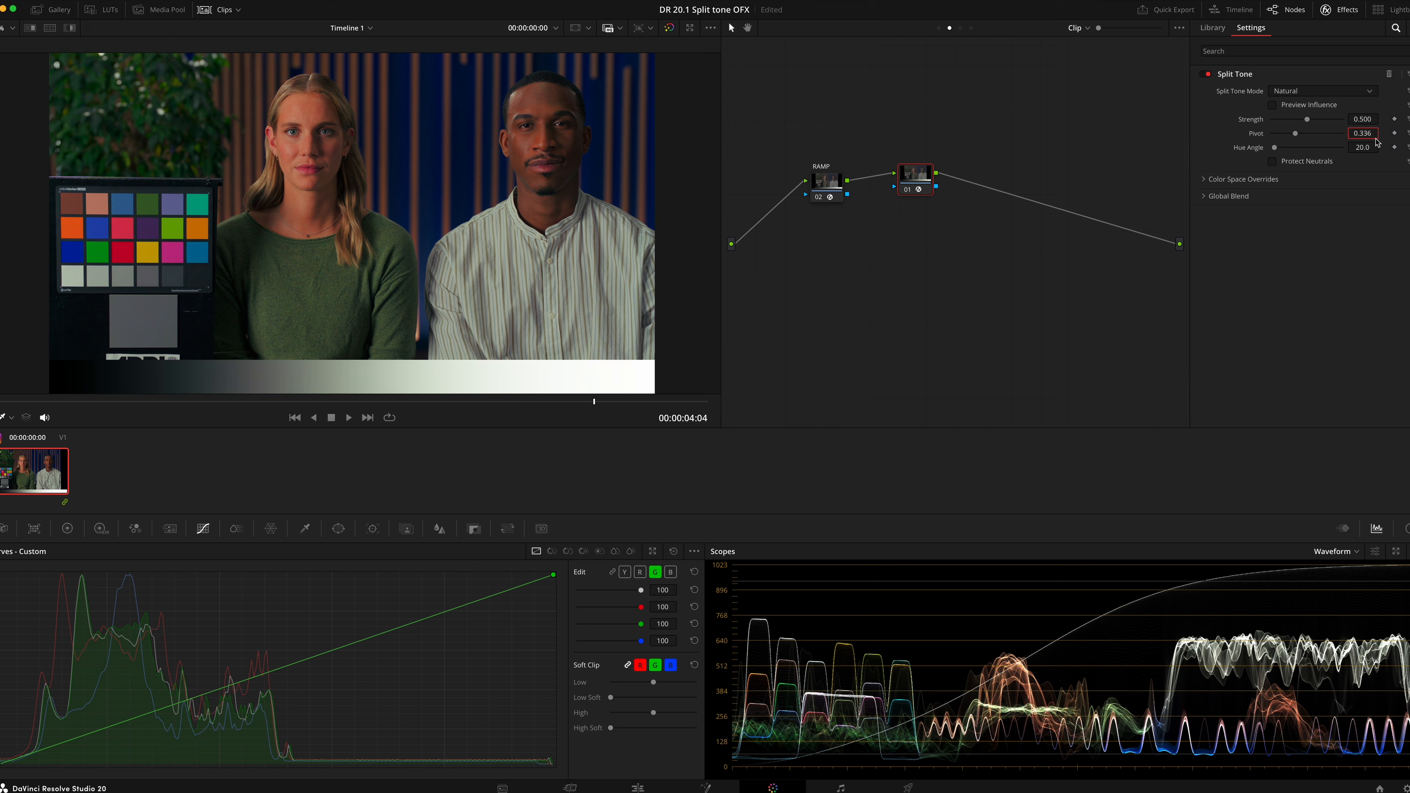
Raise Strength to about 0.977 and Hue Angle to about 167.4
drag(1308, 124, 1341, 131)
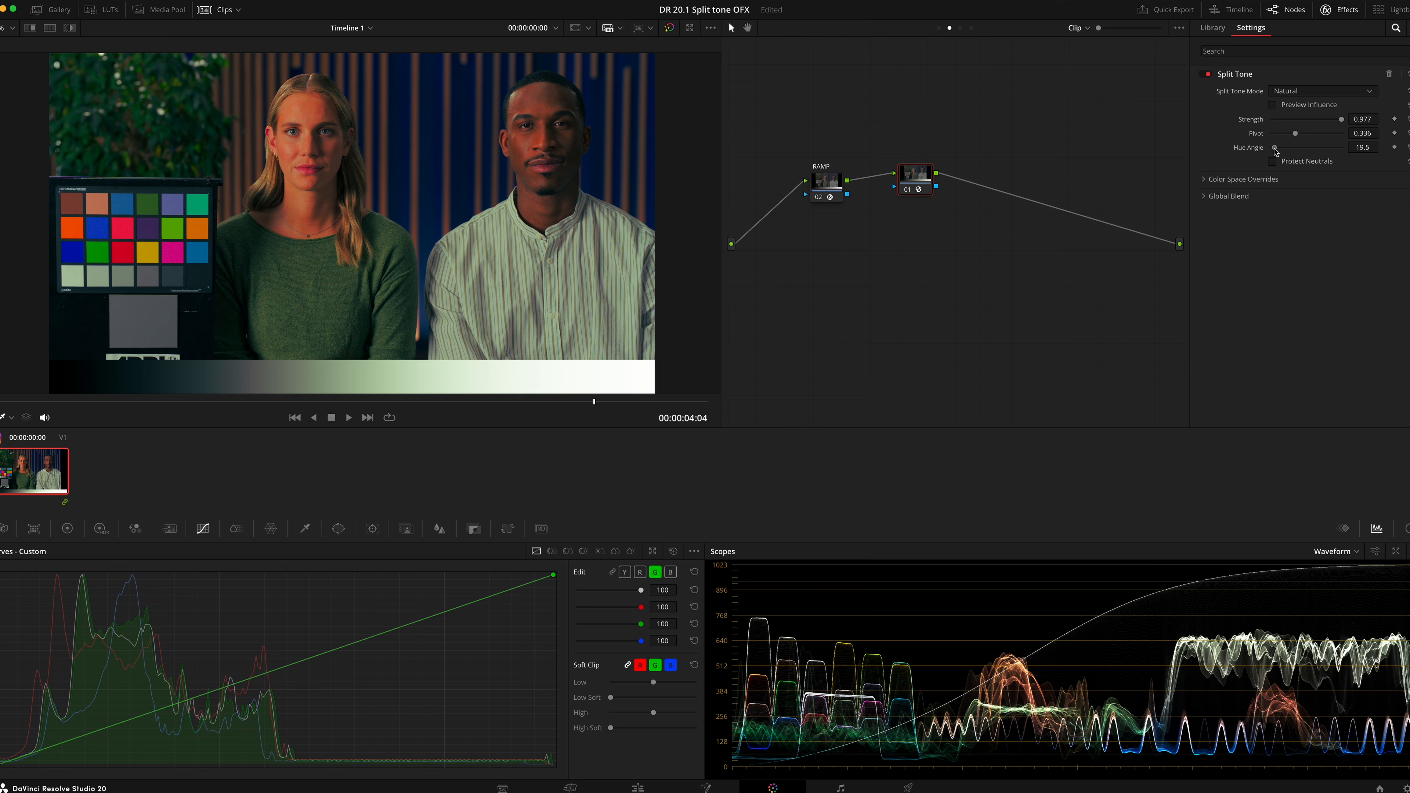
drag(1274, 149, 1307, 156)
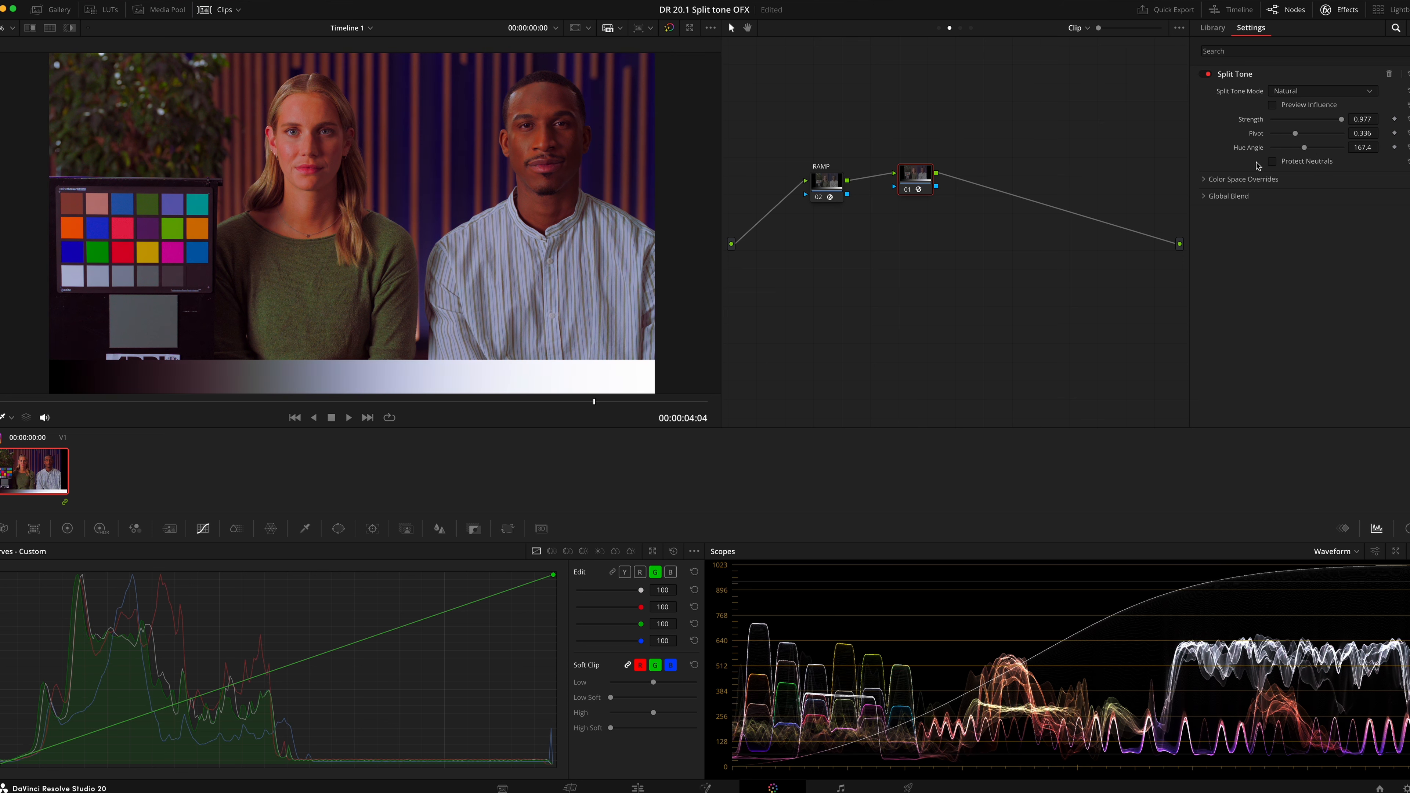
Enable Protect Neutrals and lower Strength to about 0.411
click(1272, 162)
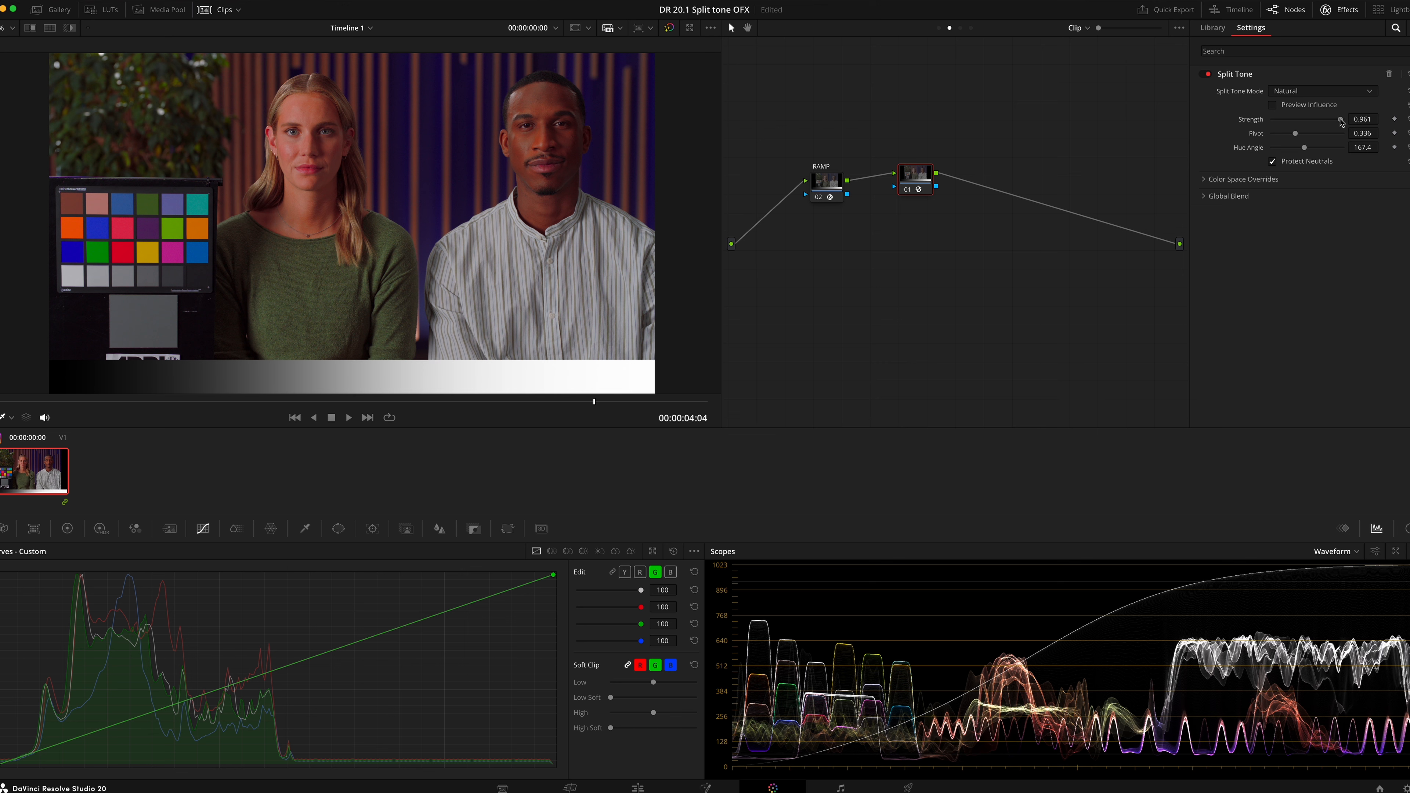
drag(1340, 120, 1301, 126)
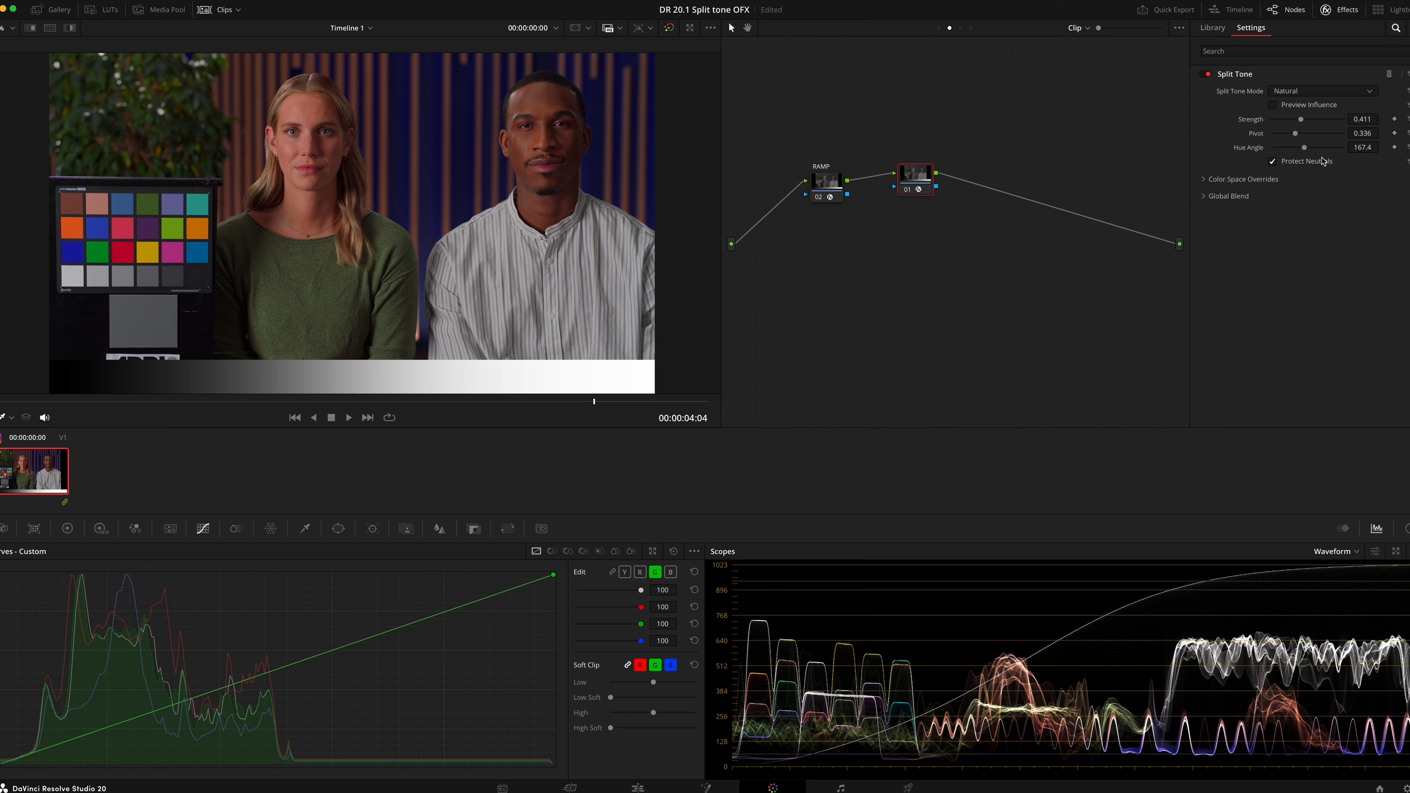
Switch Split Tone Mode to Strong and reset Strength, Pivot and Hue Angle to their defaults
click(1346, 93)
click(1342, 115)
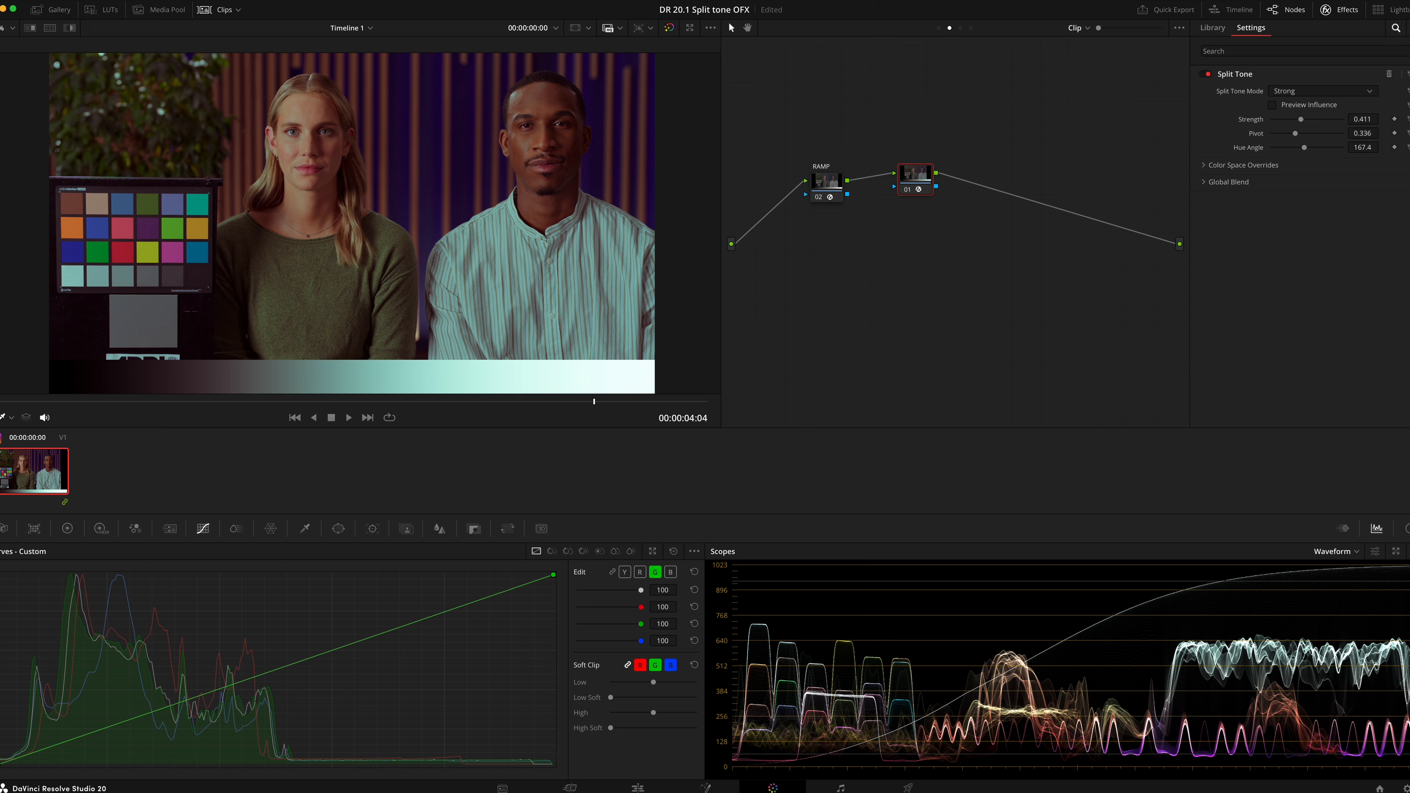
click(1407, 119)
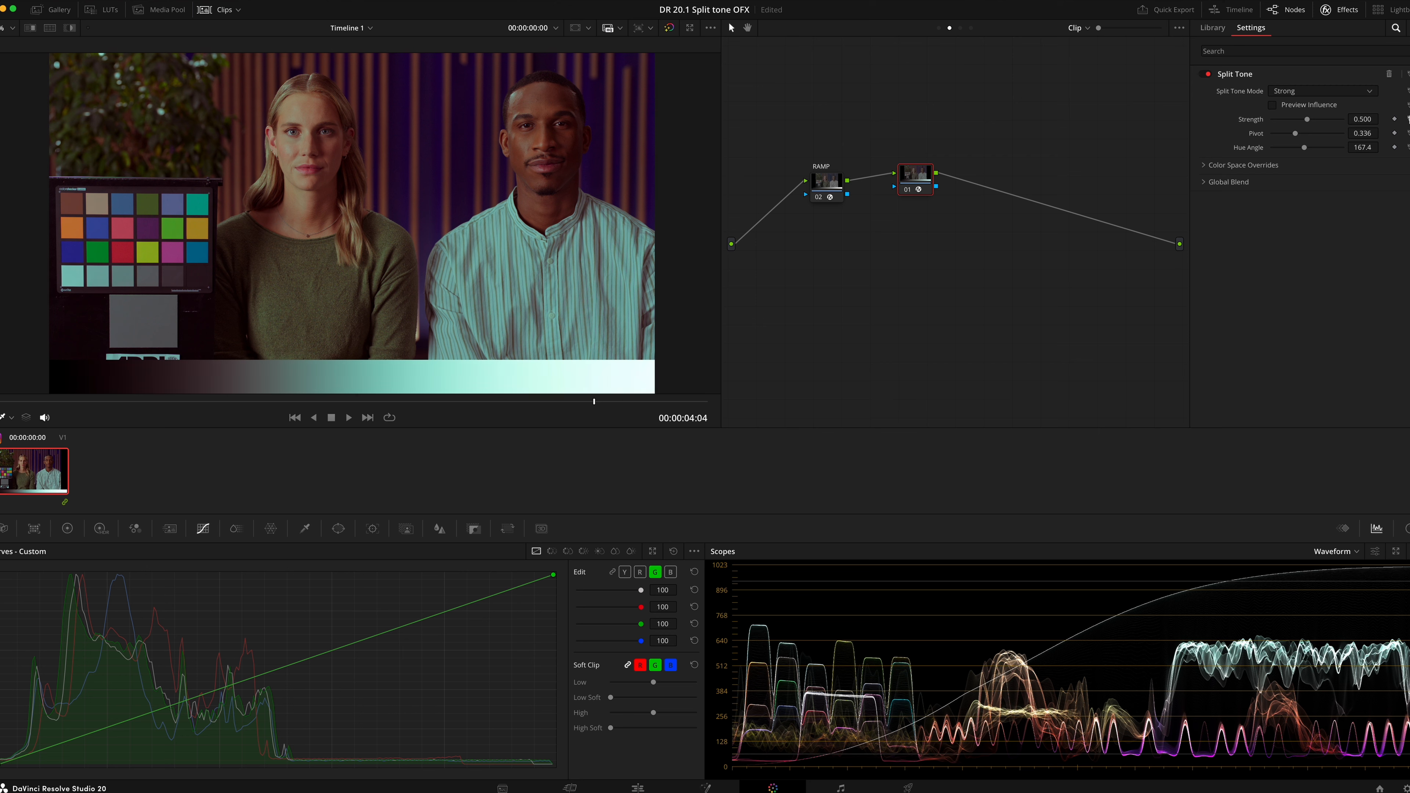
click(1408, 133)
click(1408, 147)
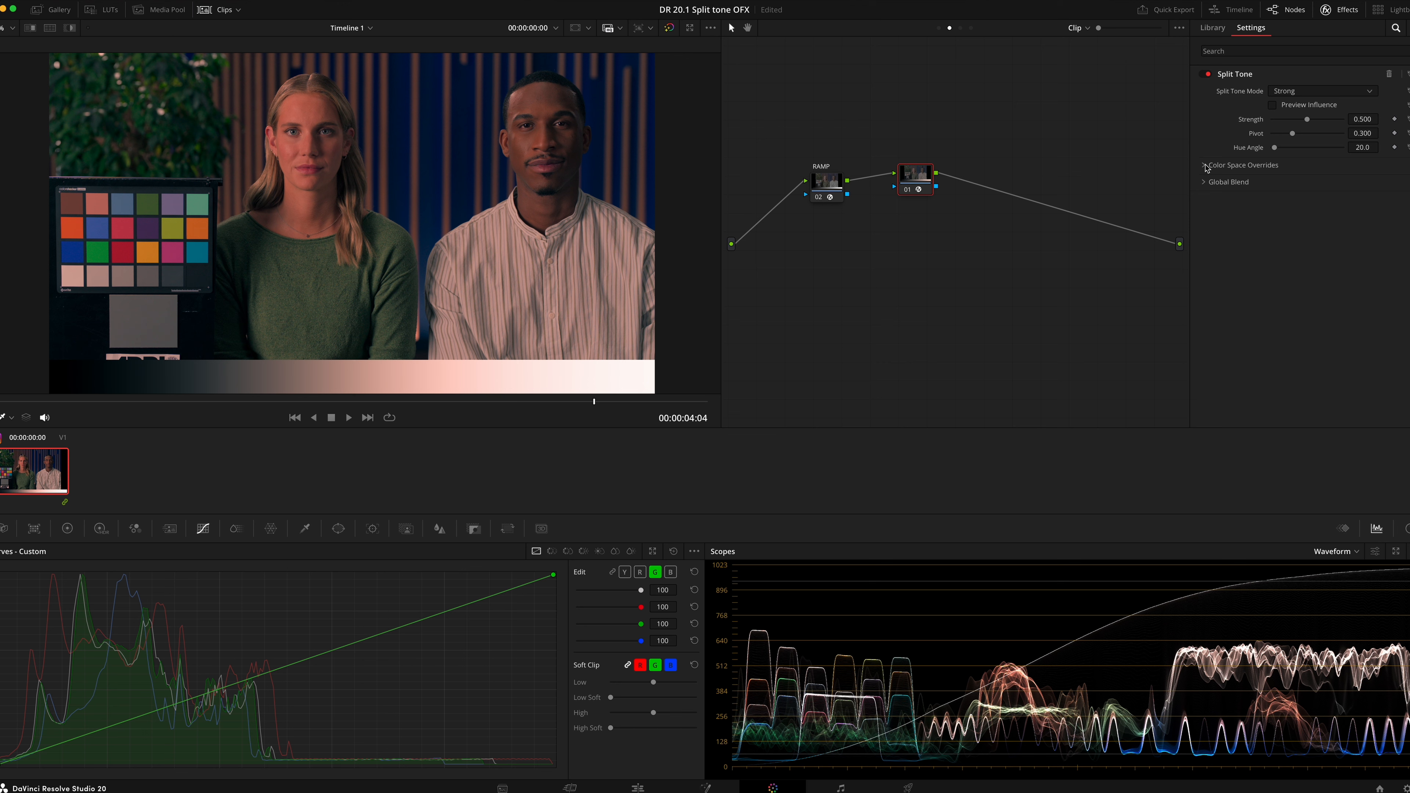
Expand Global Blend and set Blend to about 0.163
click(1215, 184)
drag(1342, 199, 1286, 198)
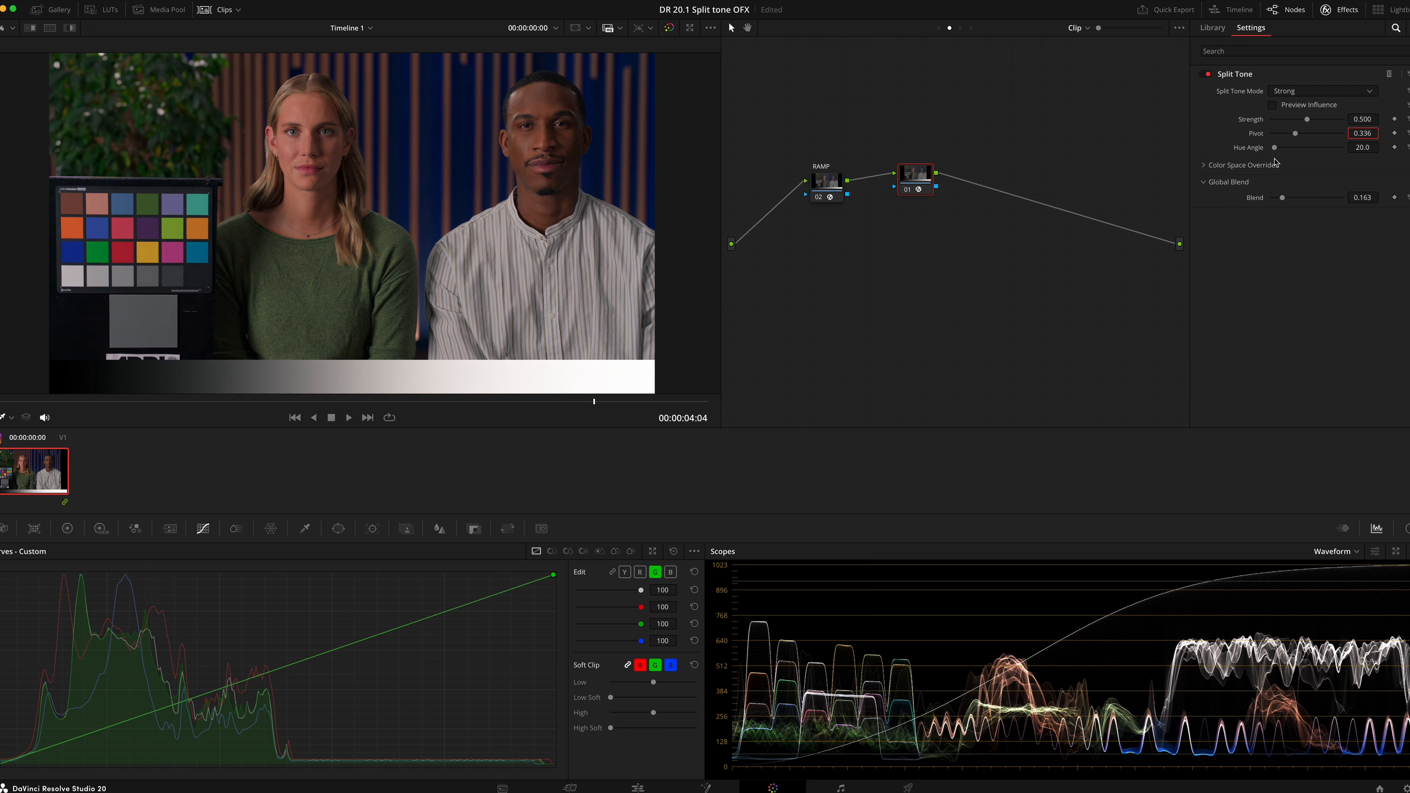
Toggle the corrector node off and on repeatedly to compare the effect
key(ctrl+d)
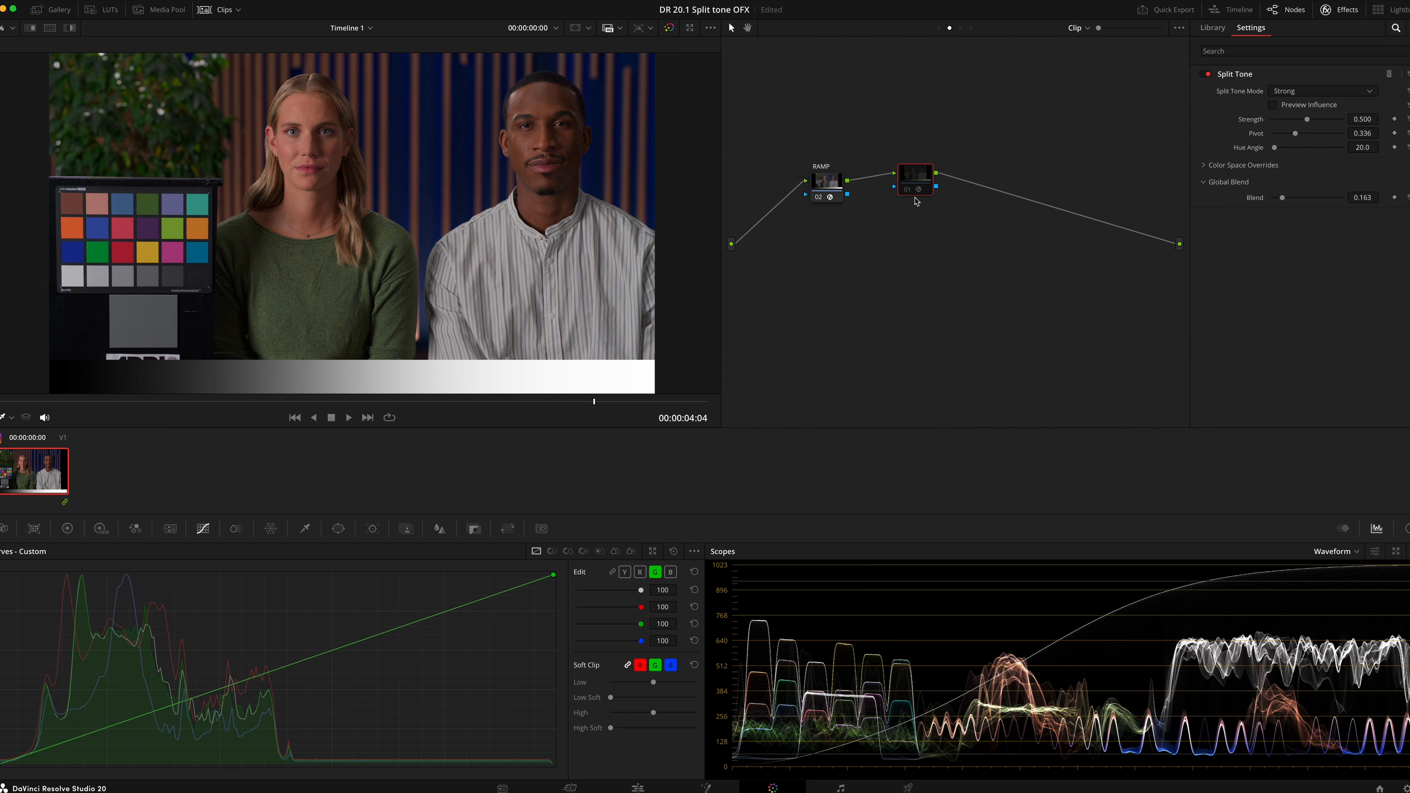
key(ctrl+d)
key(ctrl+d)
key(ctrl+d)
key(ctrl+d)
key(ctrl+d)
key(ctrl+d)
key(ctrl+d)
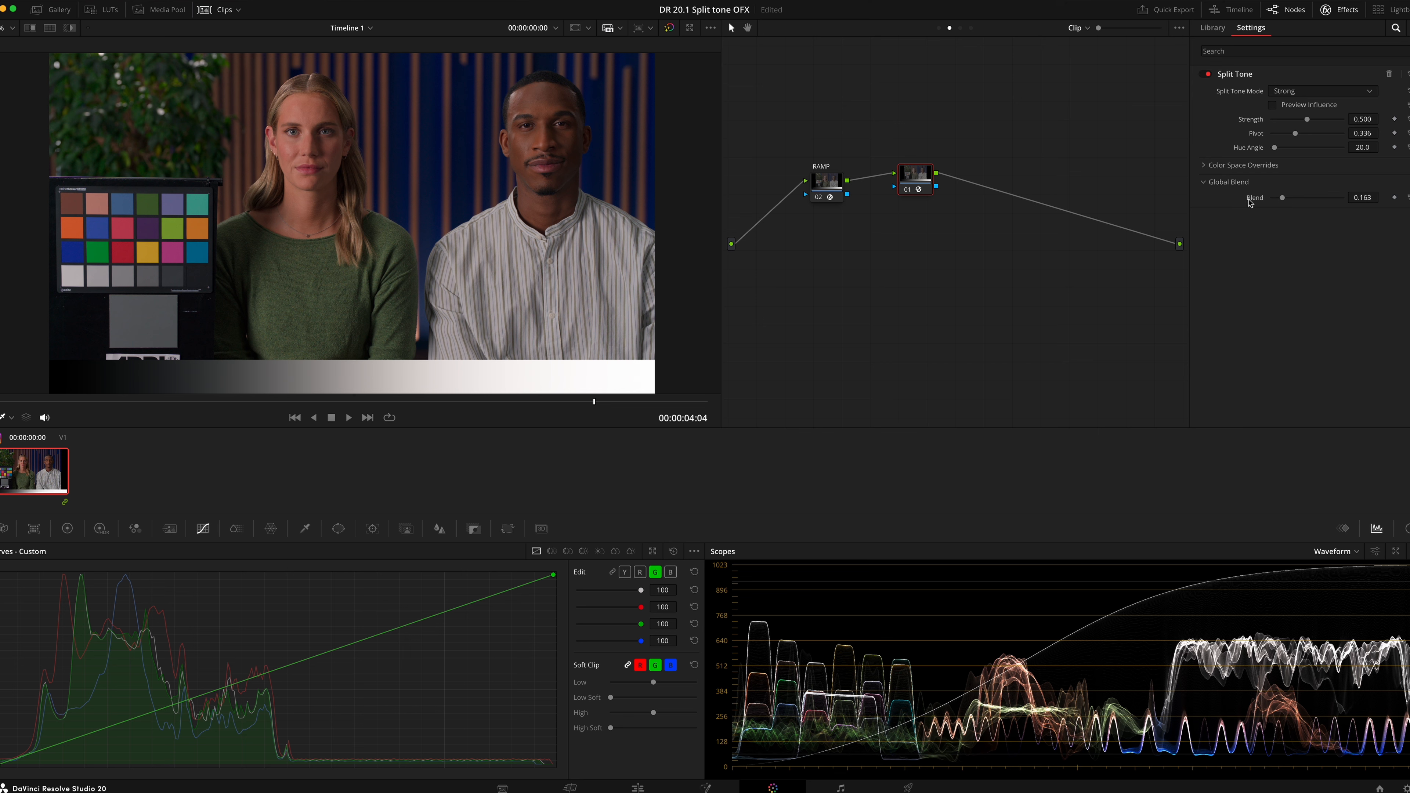
Set Blend to about 0.822 and switch Split Tone Mode to Natural
drag(1298, 199, 1331, 207)
click(1324, 91)
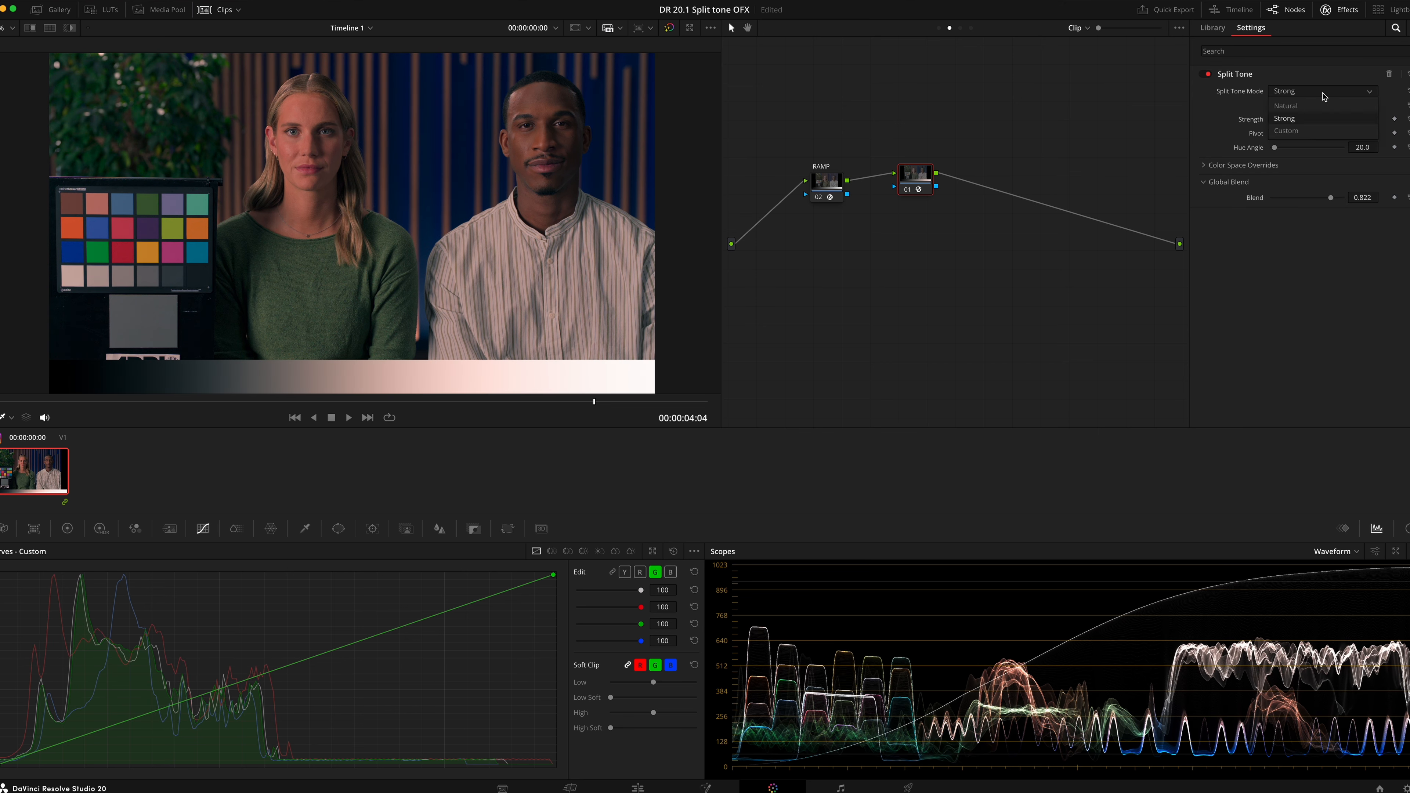
click(1323, 105)
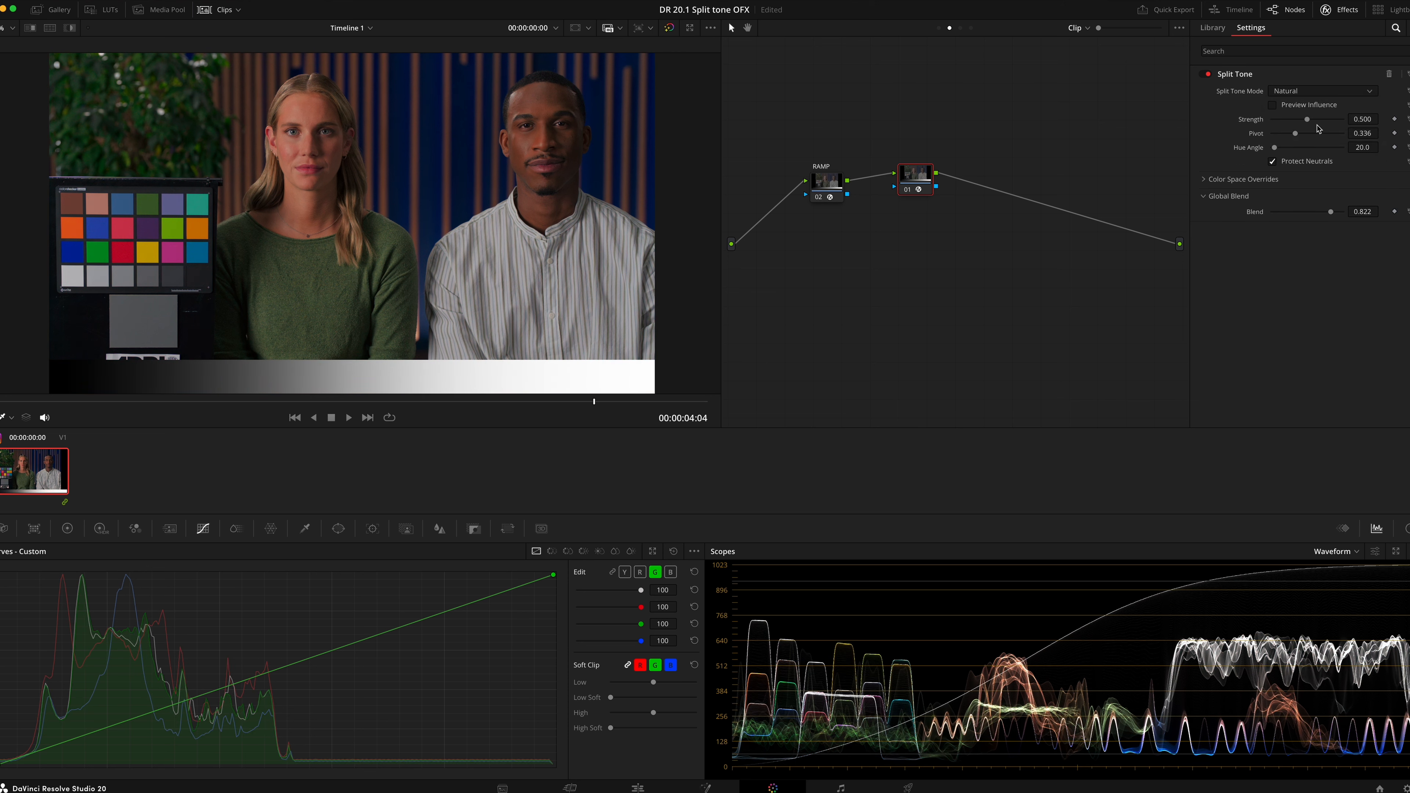
Switch to Custom mode and set Shadows to 0.977 strength, 0.279 hue and Highlights to 1.000 strength, 0.853 hue
click(1338, 93)
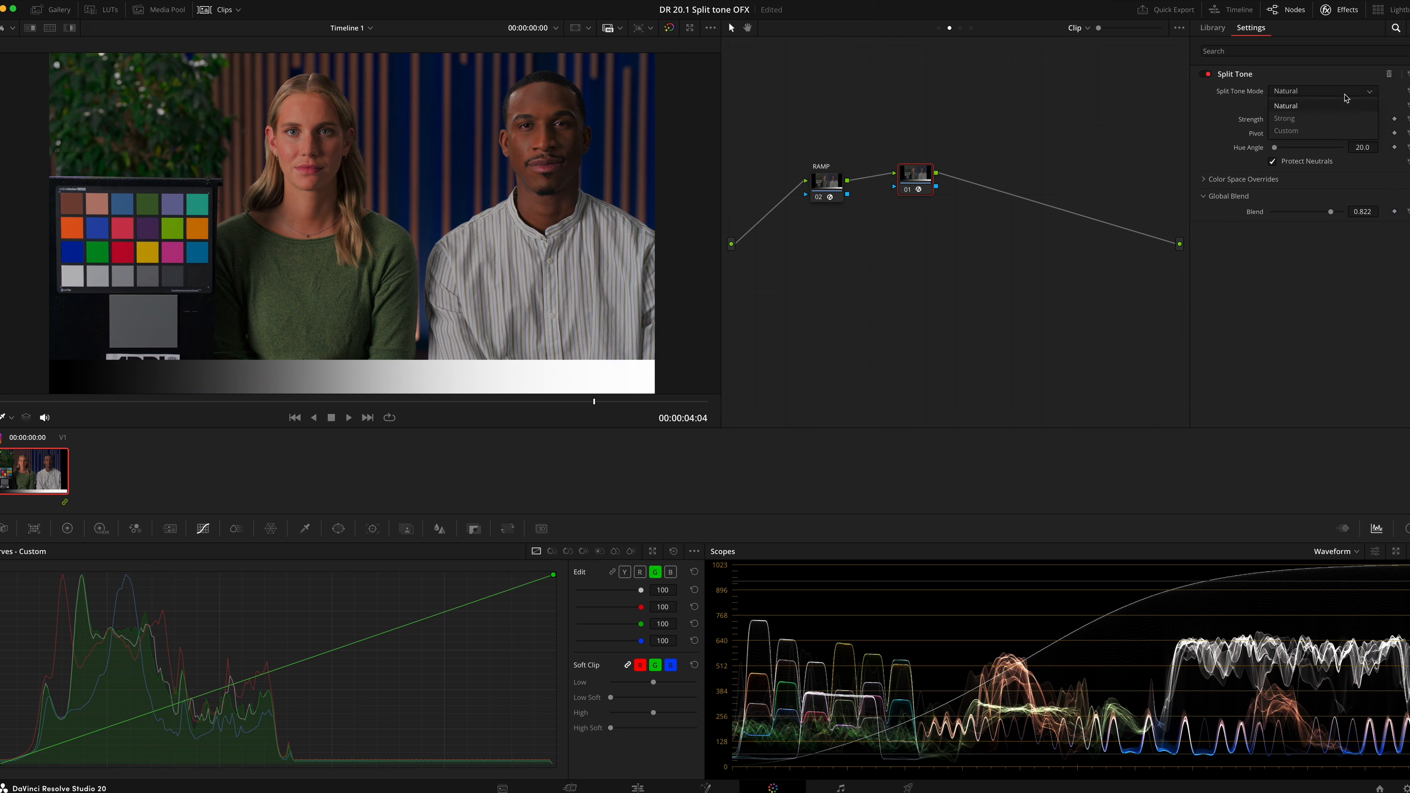
click(1334, 130)
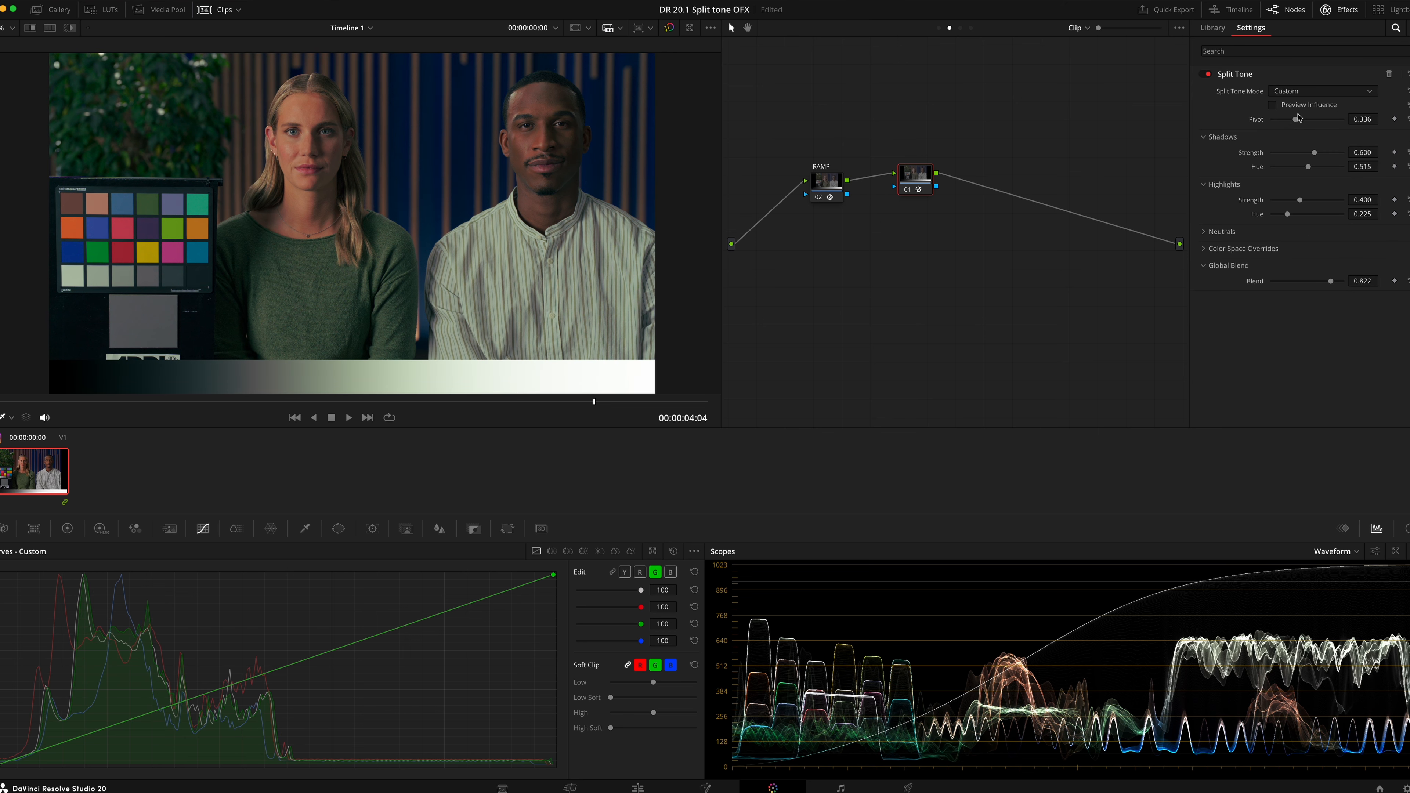
click(1318, 109)
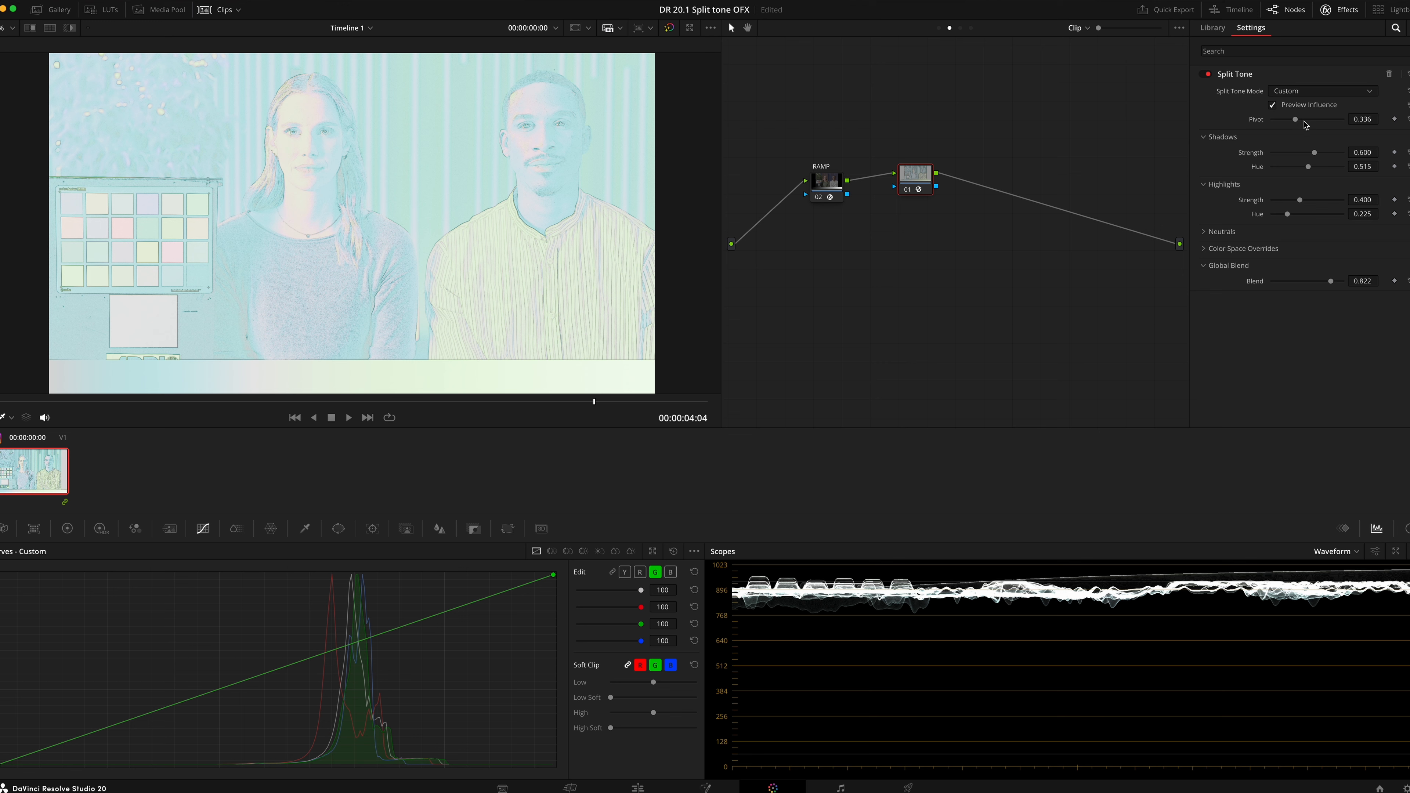
drag(1317, 156, 1332, 221)
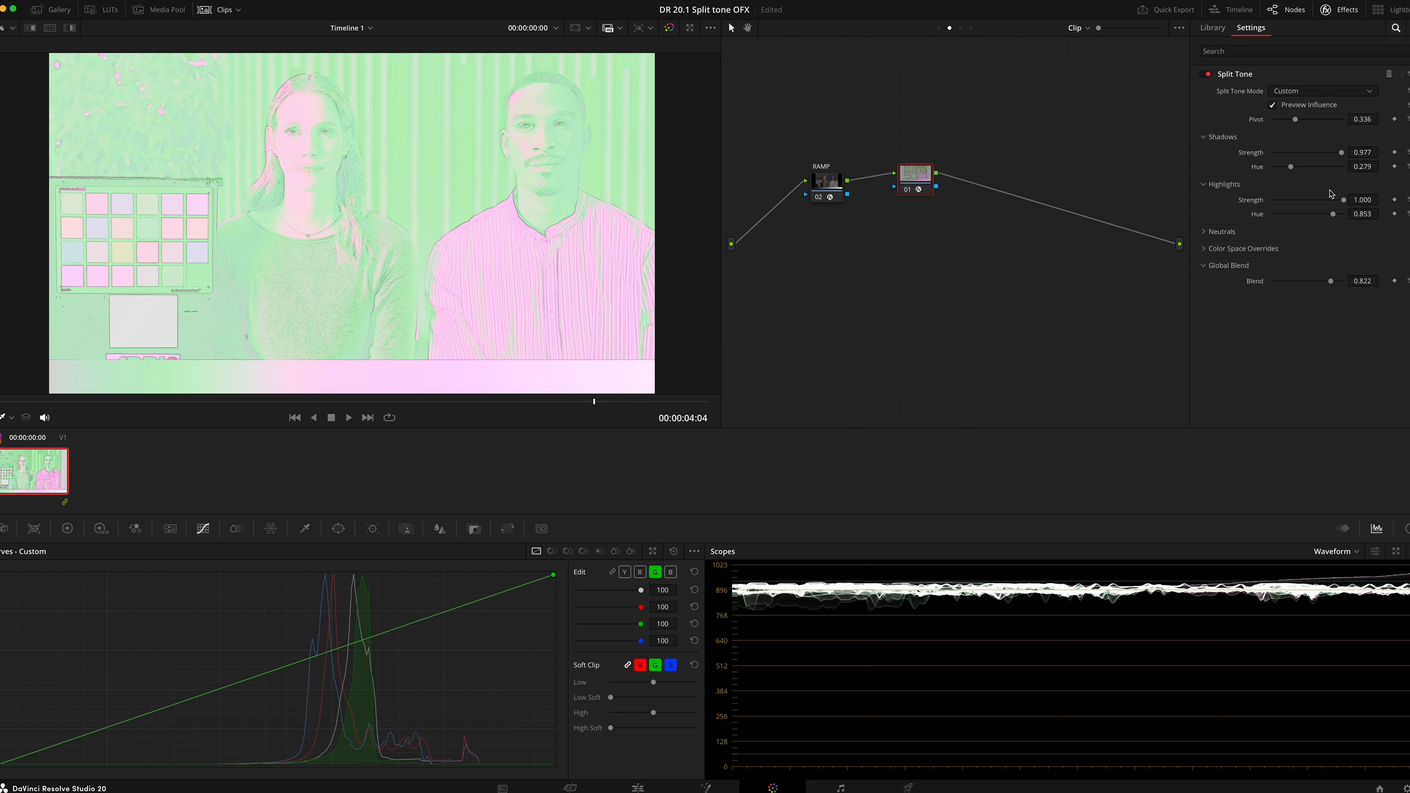
click(1302, 106)
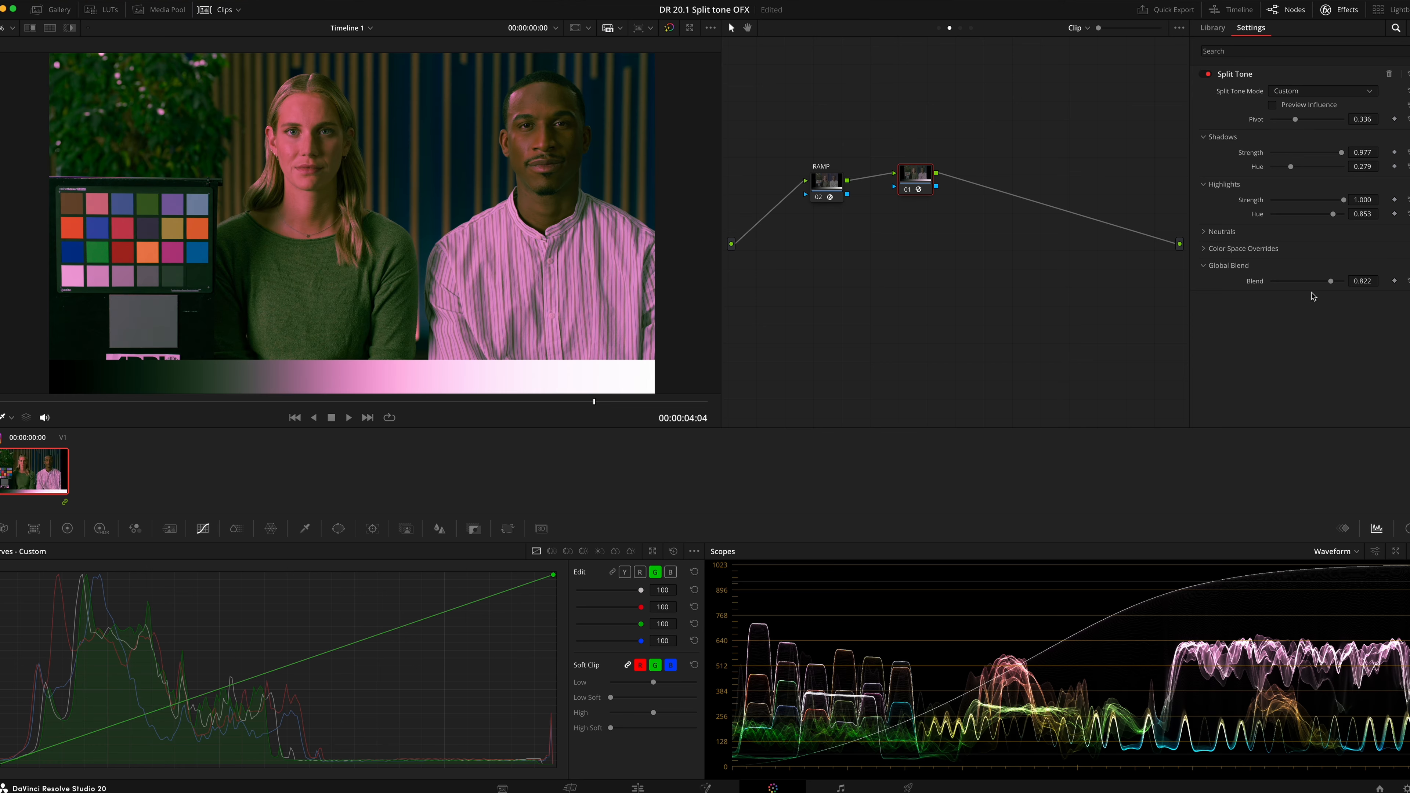
Set Blend to about 0.349 and switch Split Tone Mode back to Natural
click(1294, 281)
drag(1296, 286, 1297, 285)
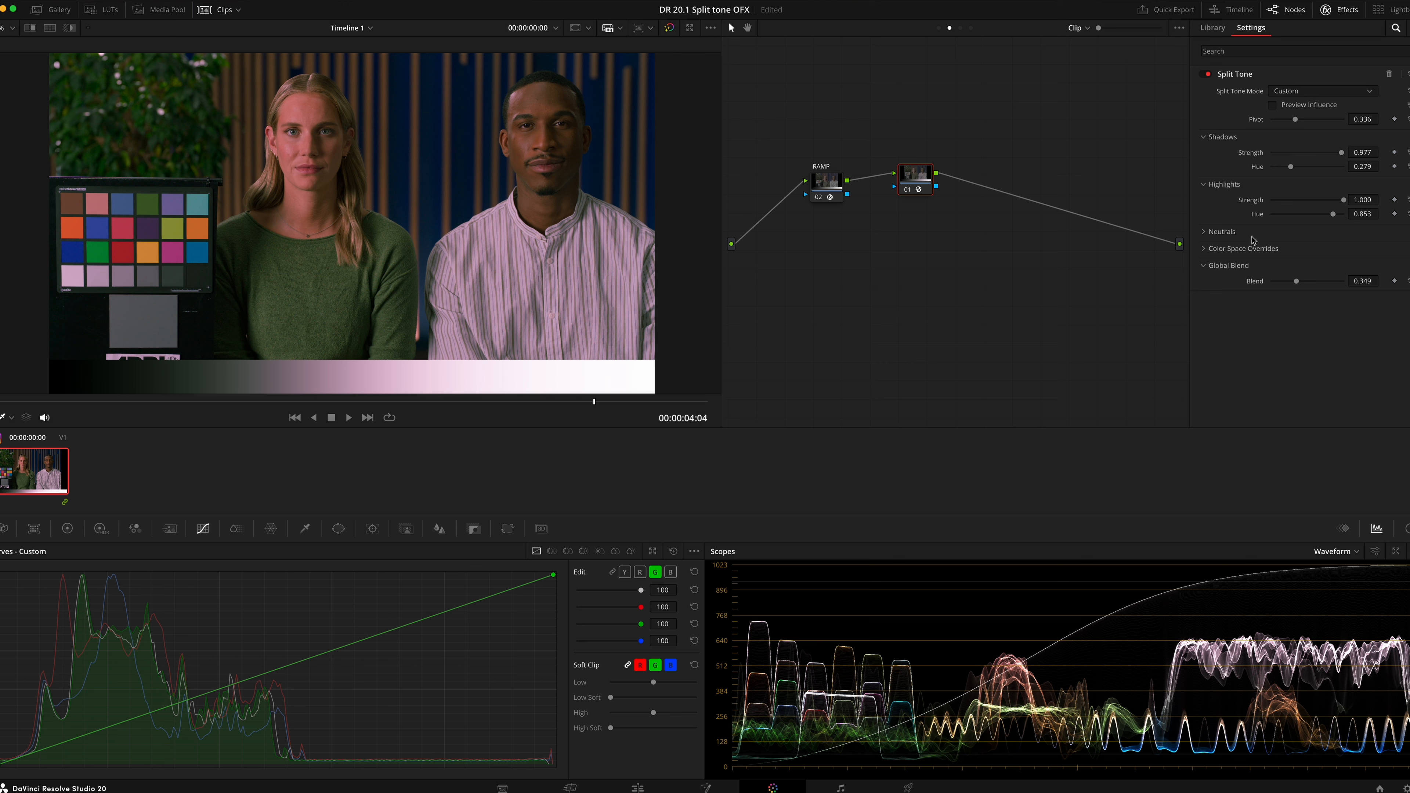
click(1331, 91)
click(1330, 105)
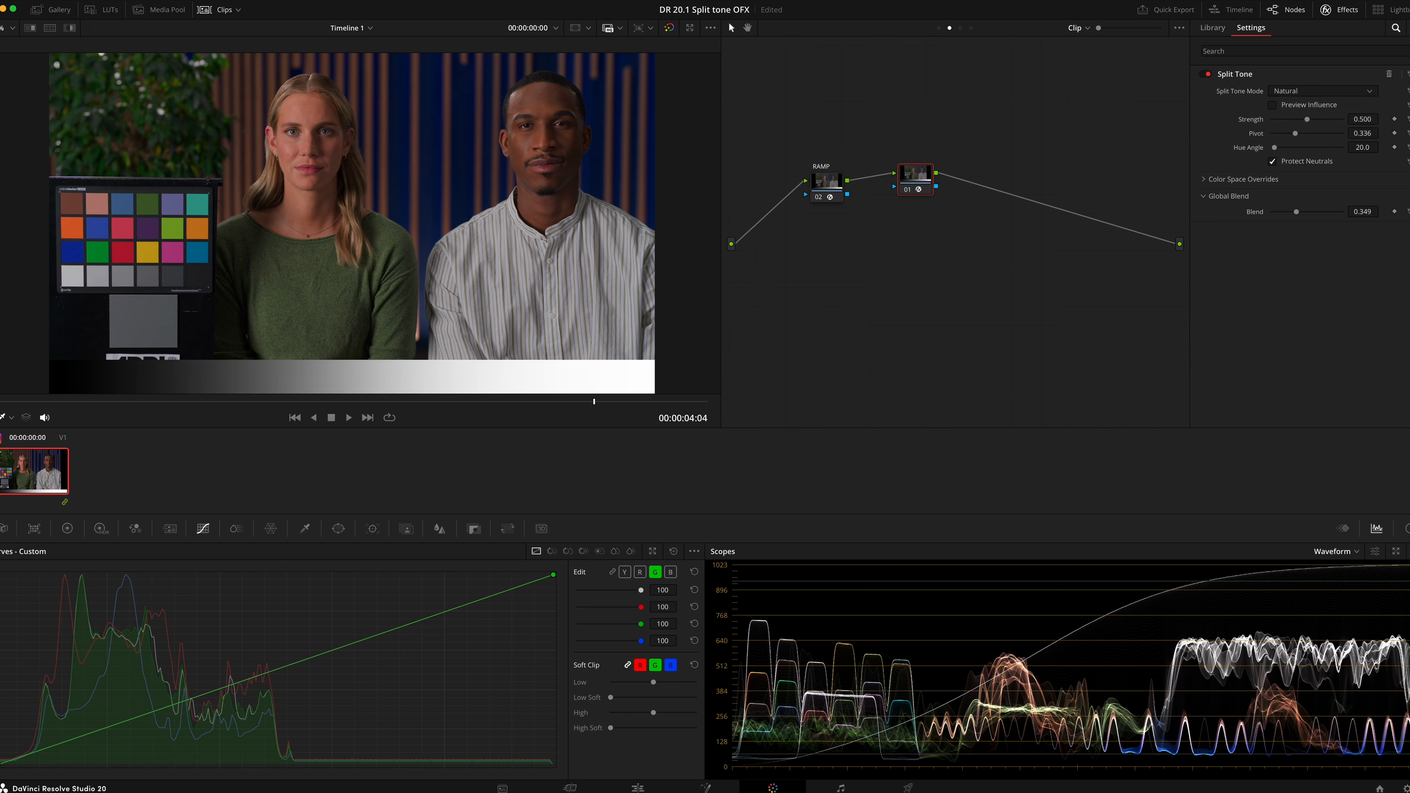
Reset Blend to its default and expand Color Space Overrides
click(1406, 211)
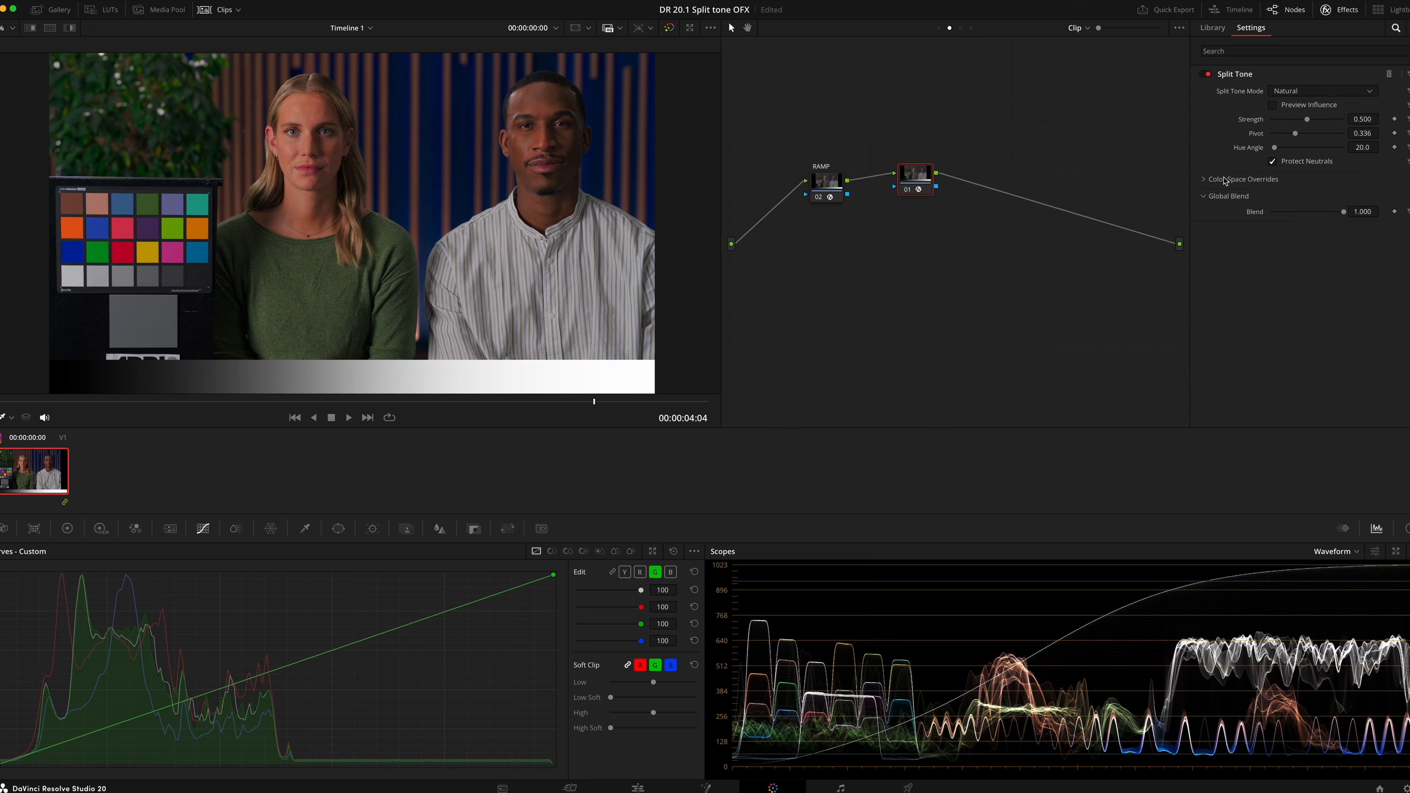
click(1203, 180)
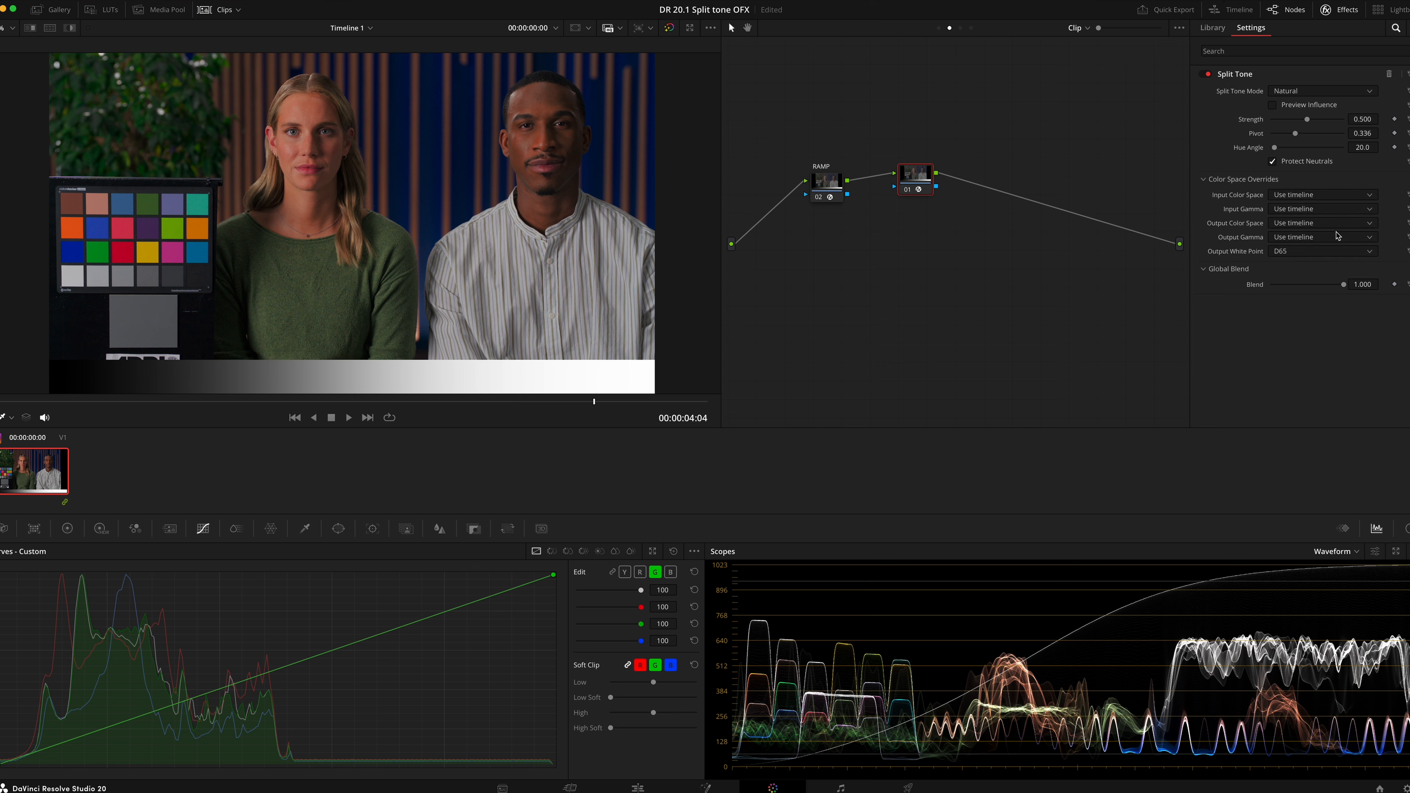
Try different Output White Point overrides, switching among D60, D50 and D75
click(1374, 241)
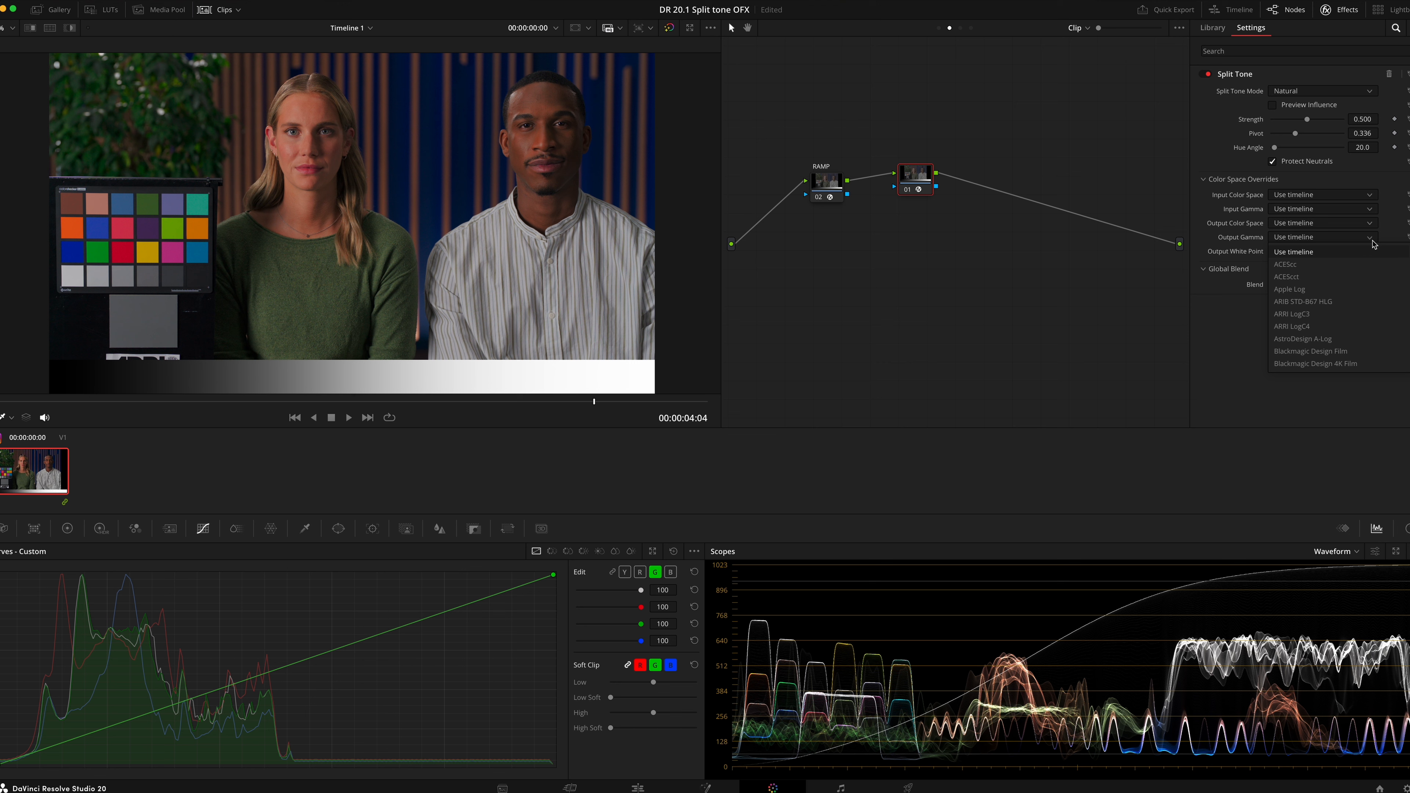
click(1351, 233)
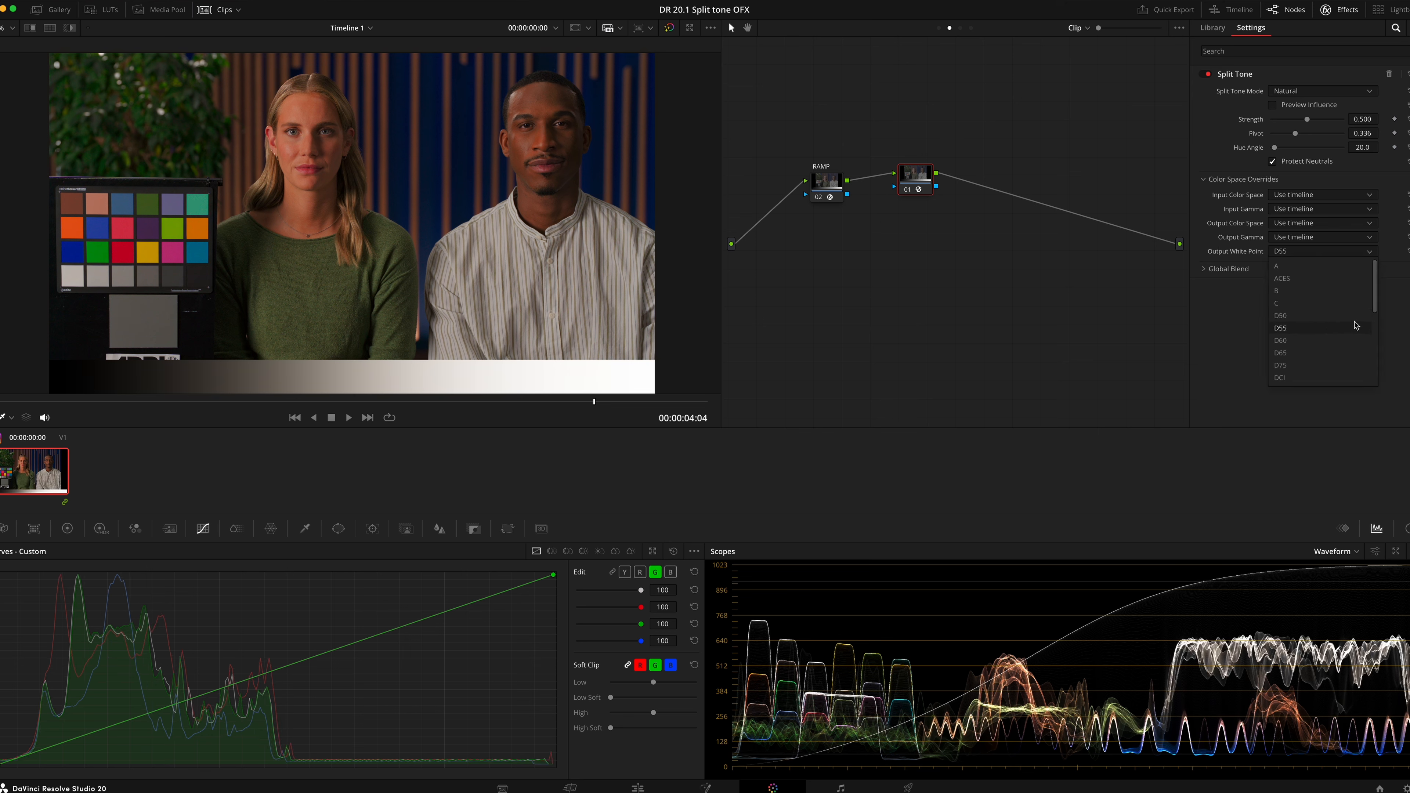
click(1321, 341)
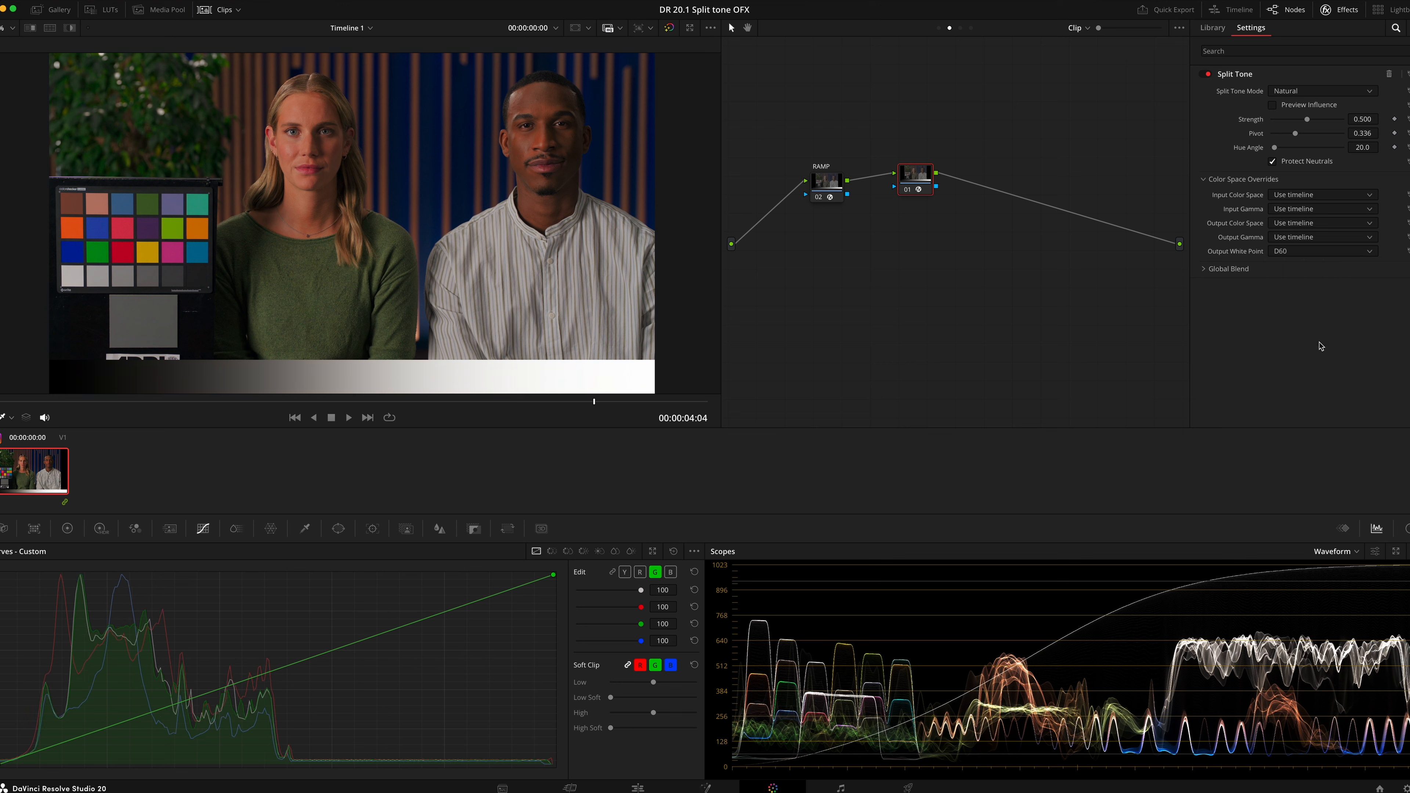
click(1287, 252)
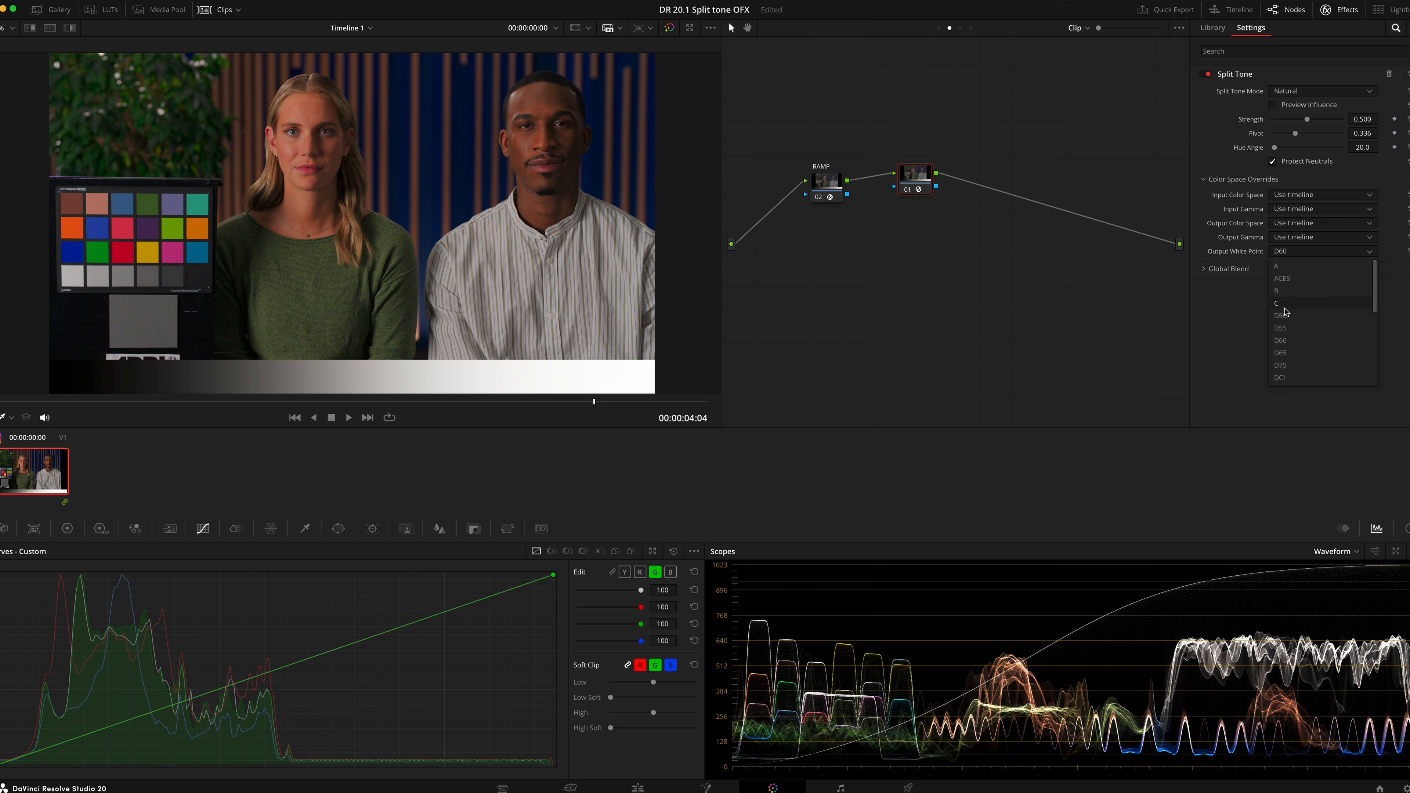
click(1307, 319)
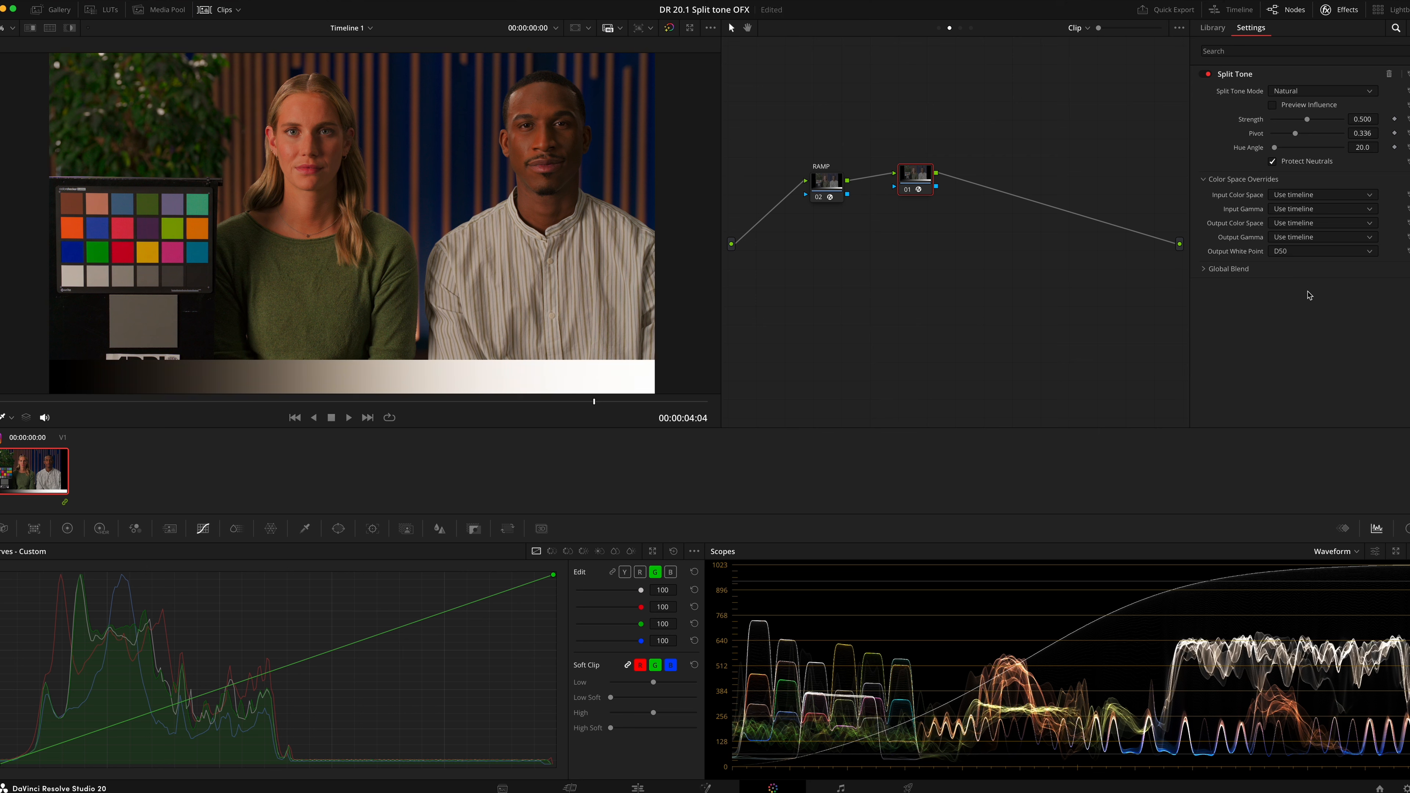
click(1310, 253)
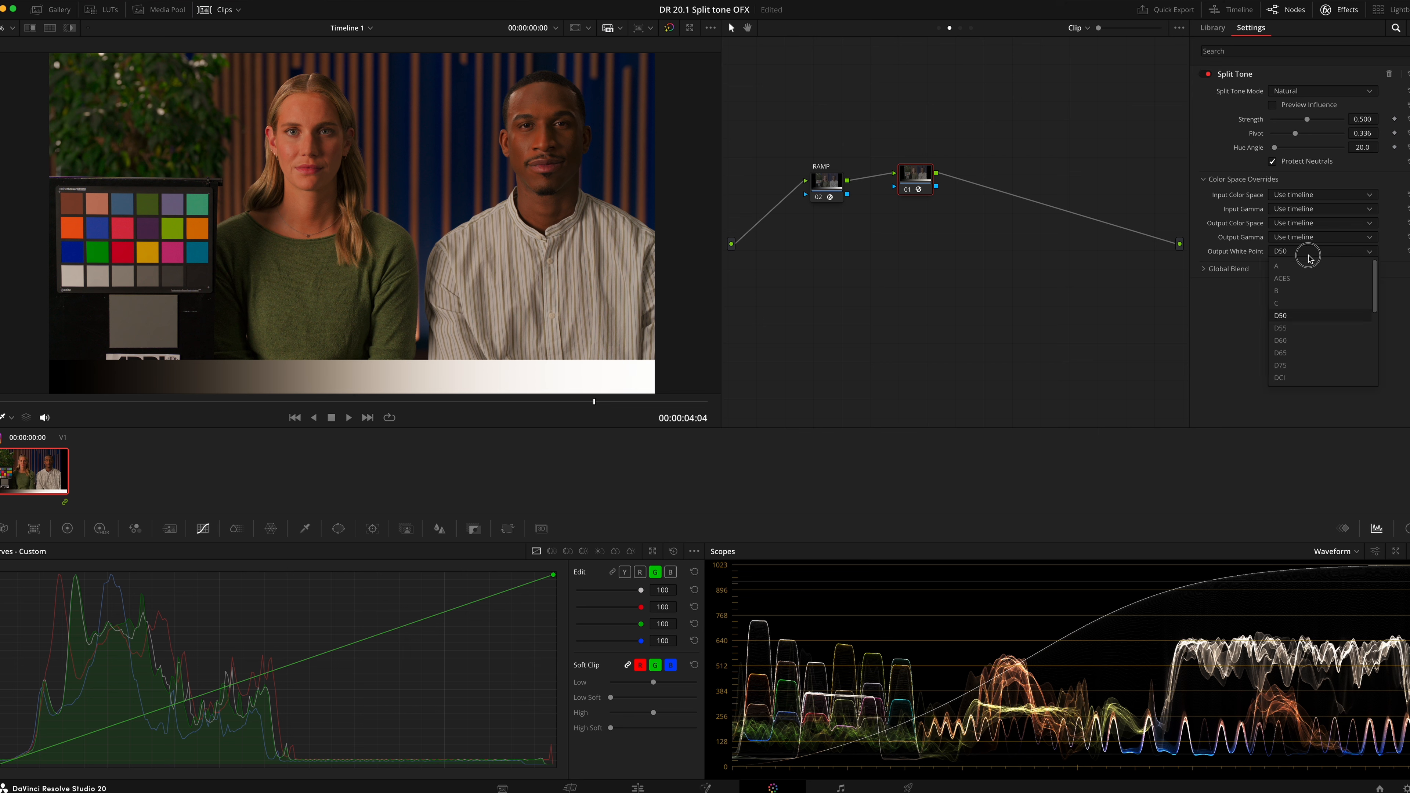
click(1309, 365)
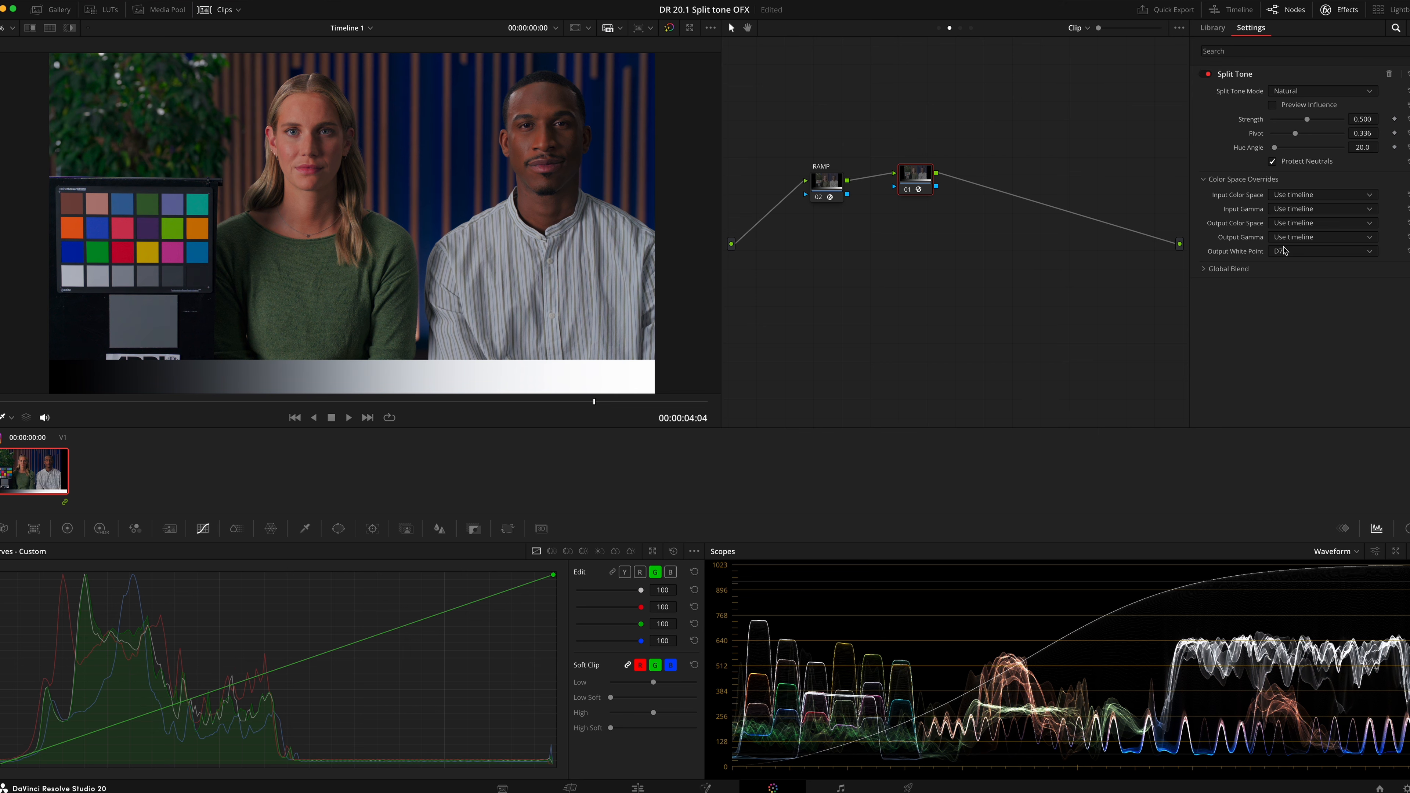
Expand Global Blend and raise the Split Tone Strength to about 0.868
click(1251, 270)
mouse_move(1307, 121)
mouse_down()
mouse_move(1344, 125)
mouse_move(1330, 126)
mouse_up()
Set the Output White Point override to D55 and save the project
click(1300, 255)
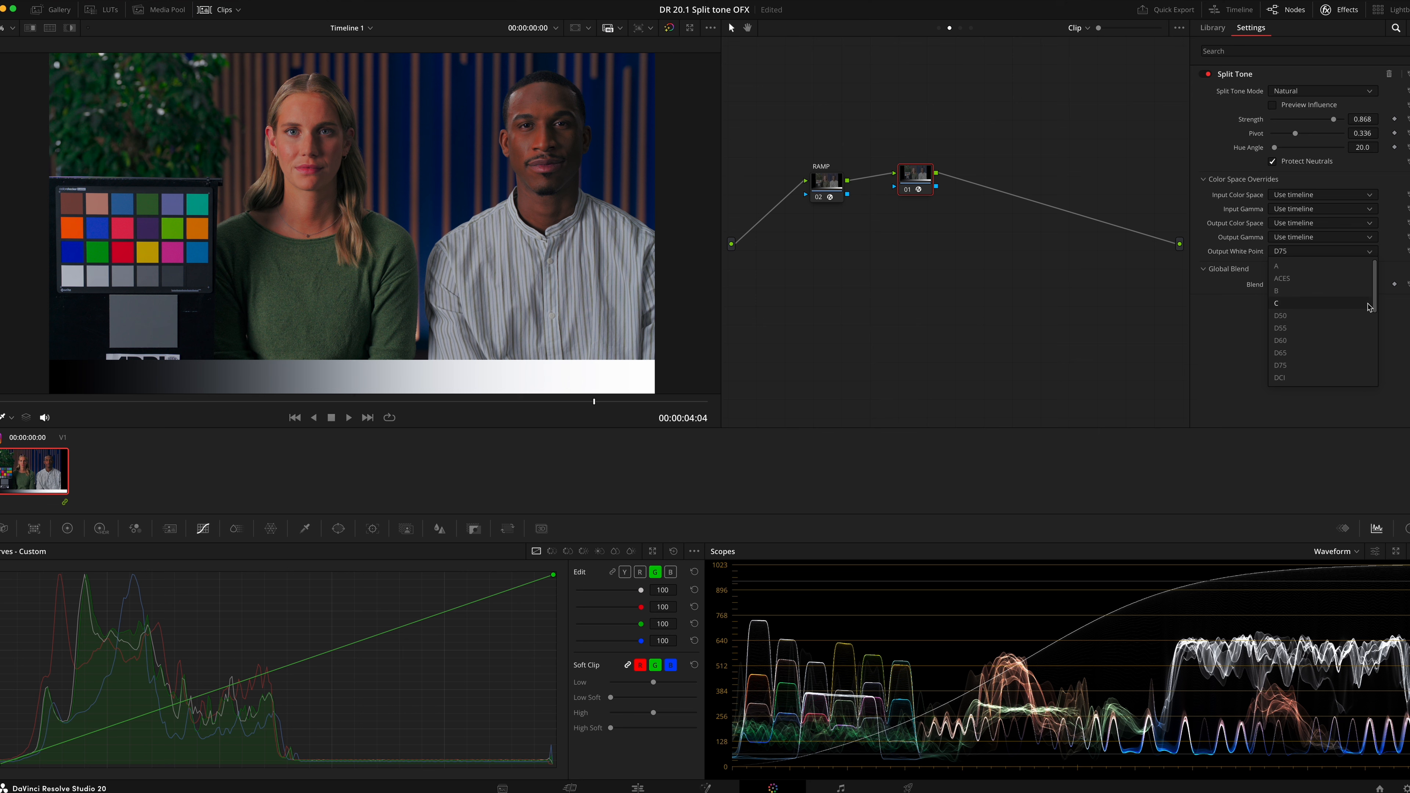
click(1316, 330)
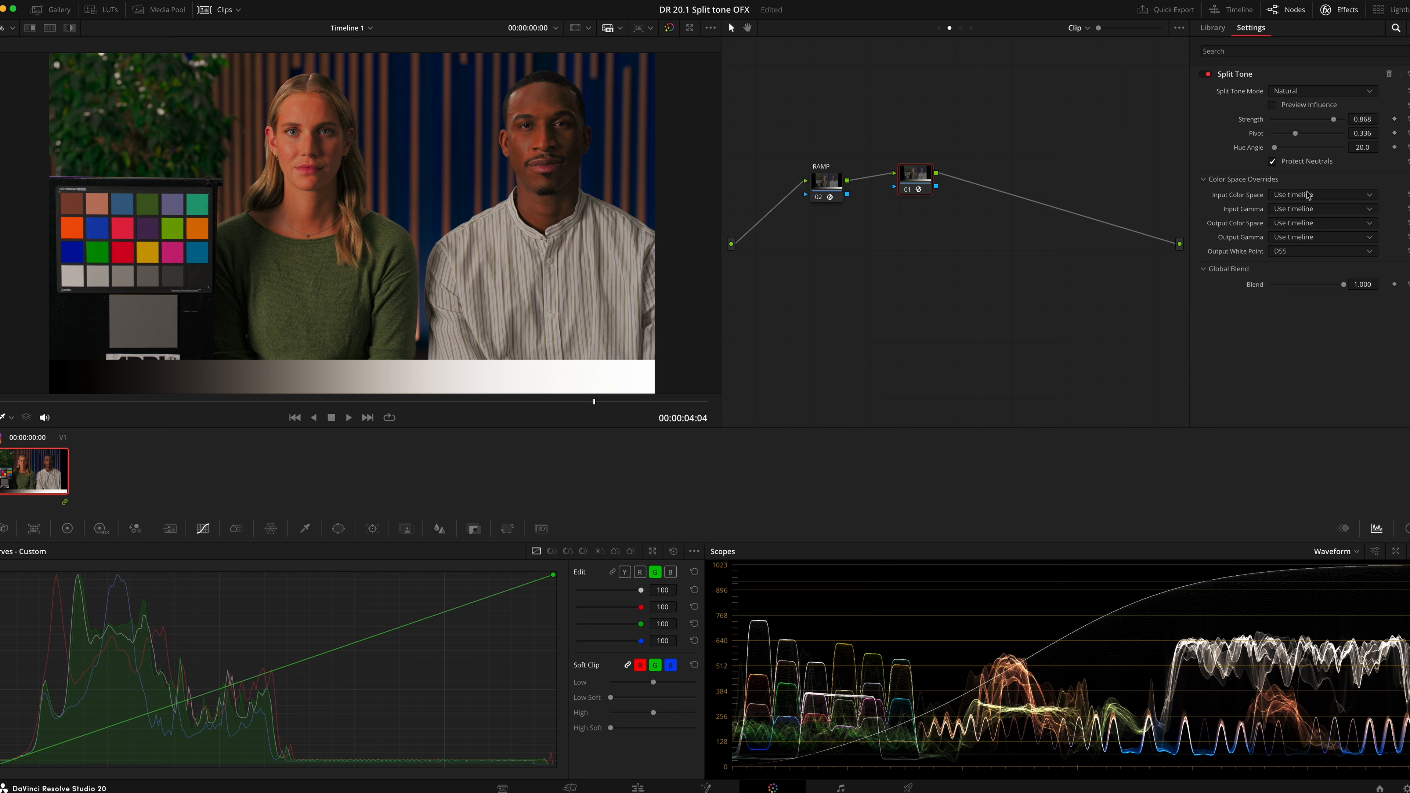
key(ctrl+s)
click(1207, 184)
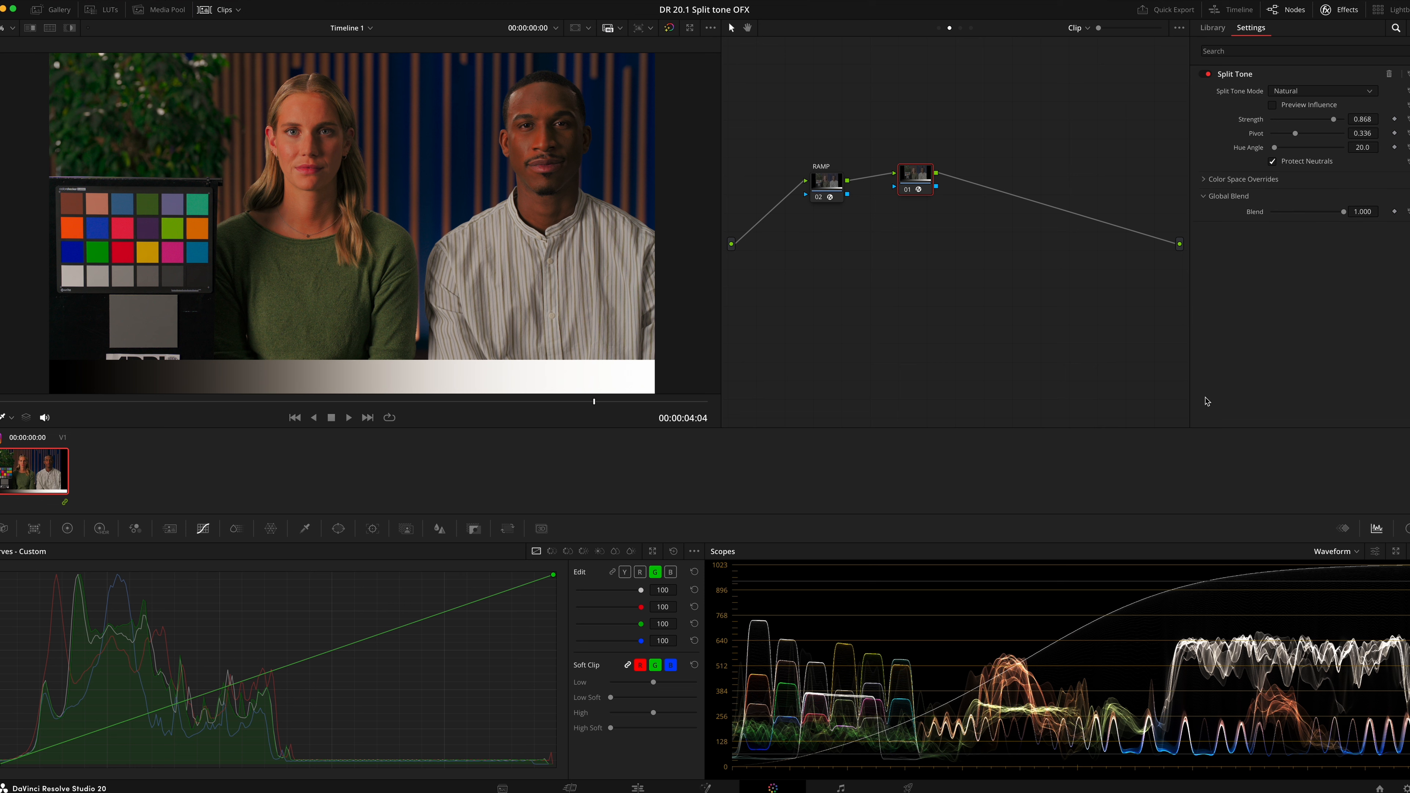